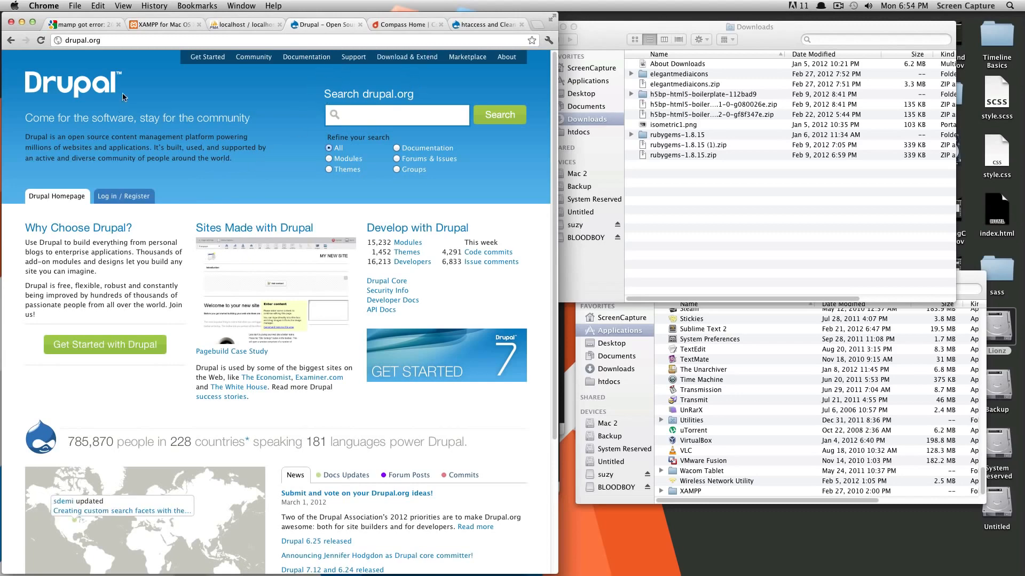
Step: Download drupal-7.12.zip, the 7.12 recommended release, from drupal.org's Drupal core project page
left_click(402, 63)
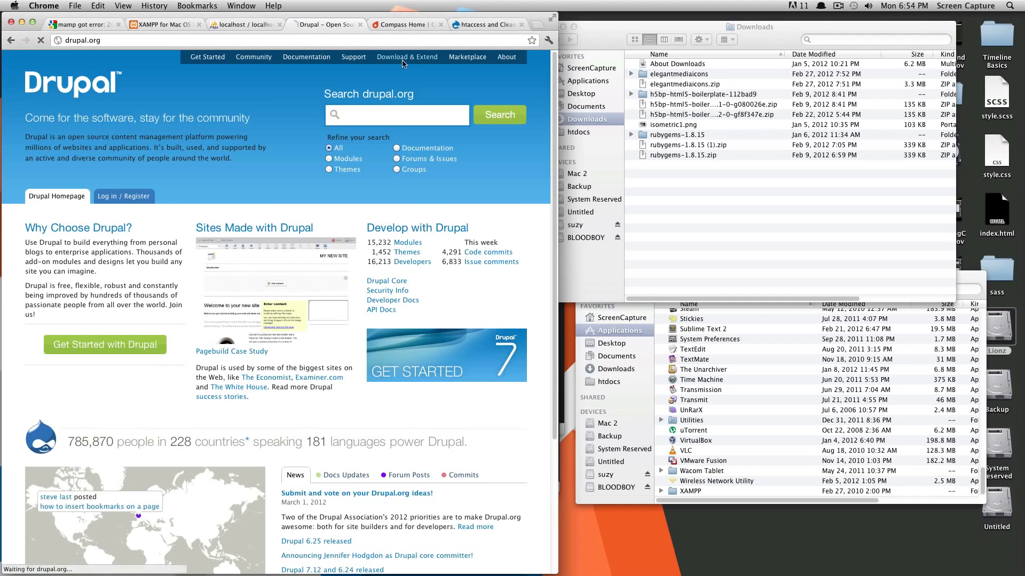
left_click(109, 227)
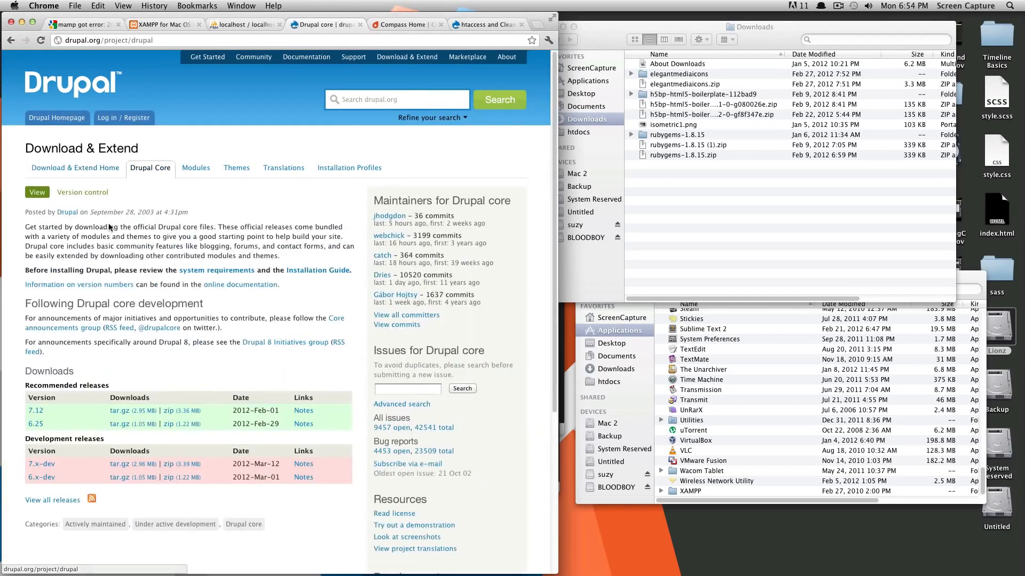
left_click(186, 411)
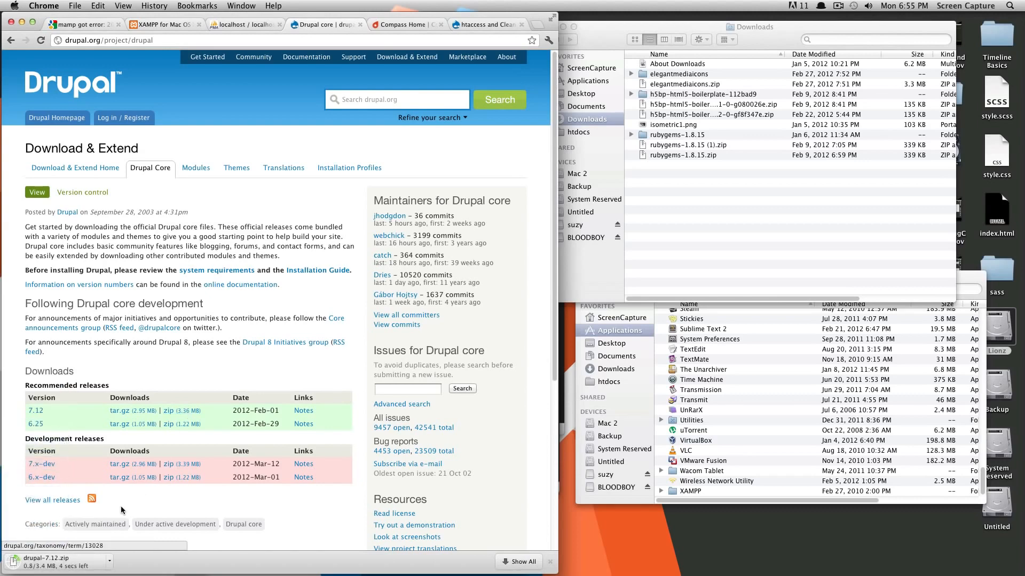
left_click(762, 233)
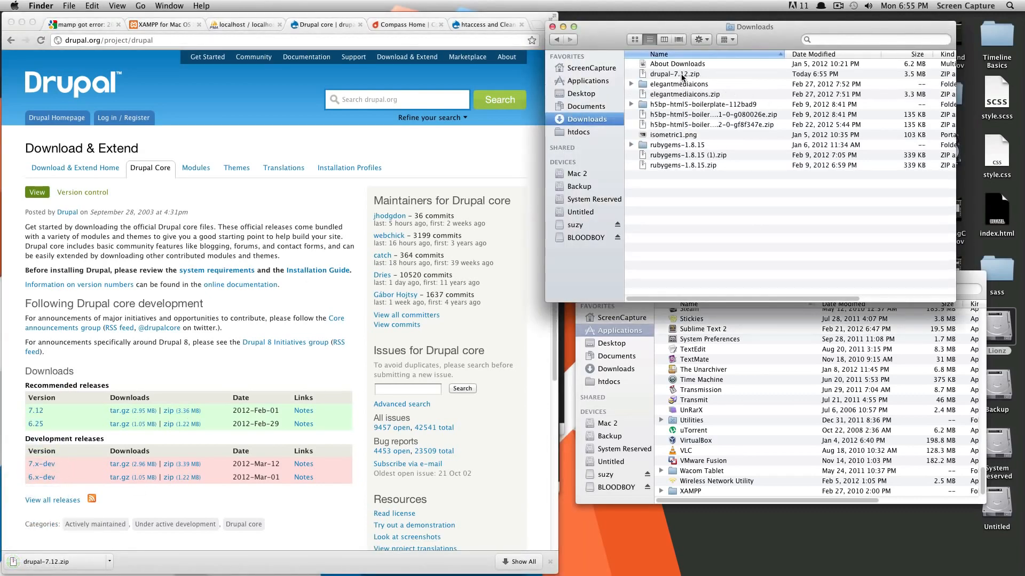
Step: Unzip drupal-7.12.zip and move the extracted drupal-7.12 folder into Applications/XAMPP/htdocs
double_click(682, 74)
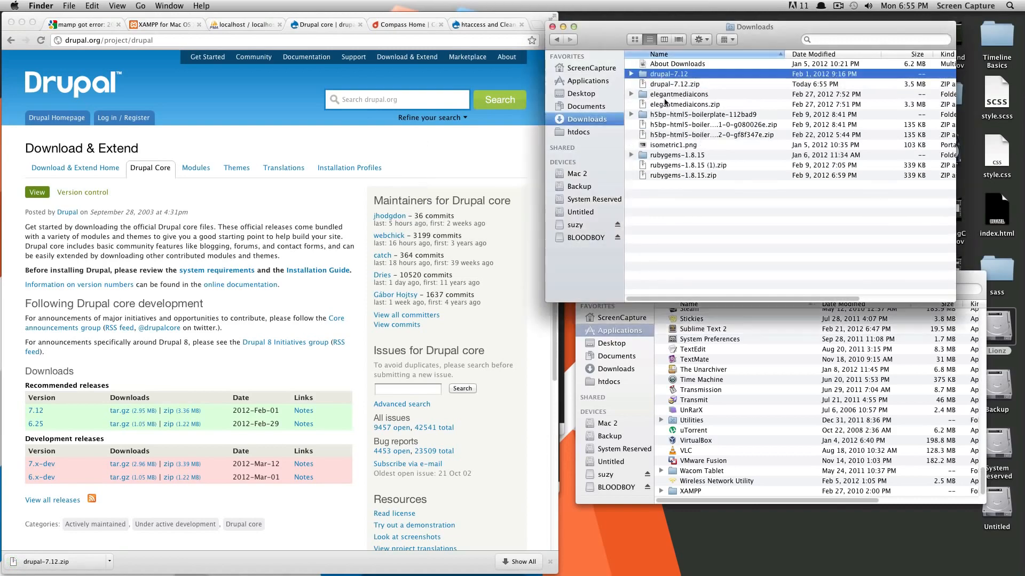
left_click(968, 274)
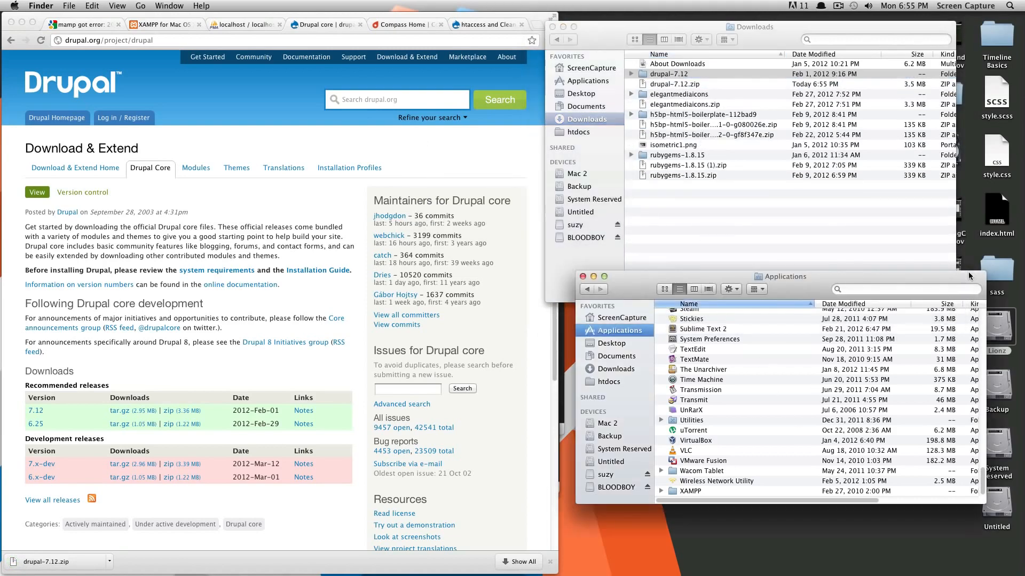
left_click_drag(969, 275, 960, 281)
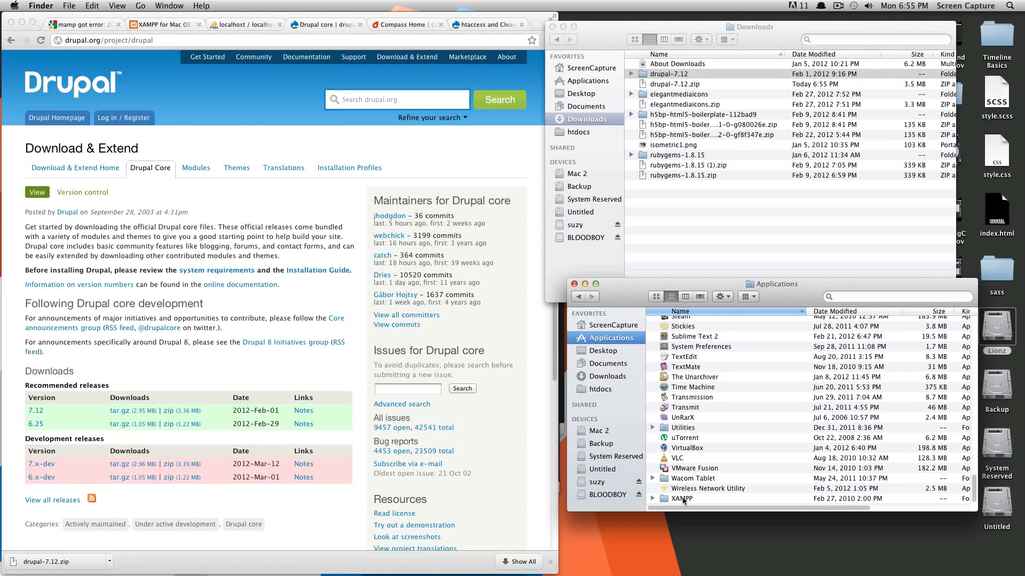
double_click(682, 497)
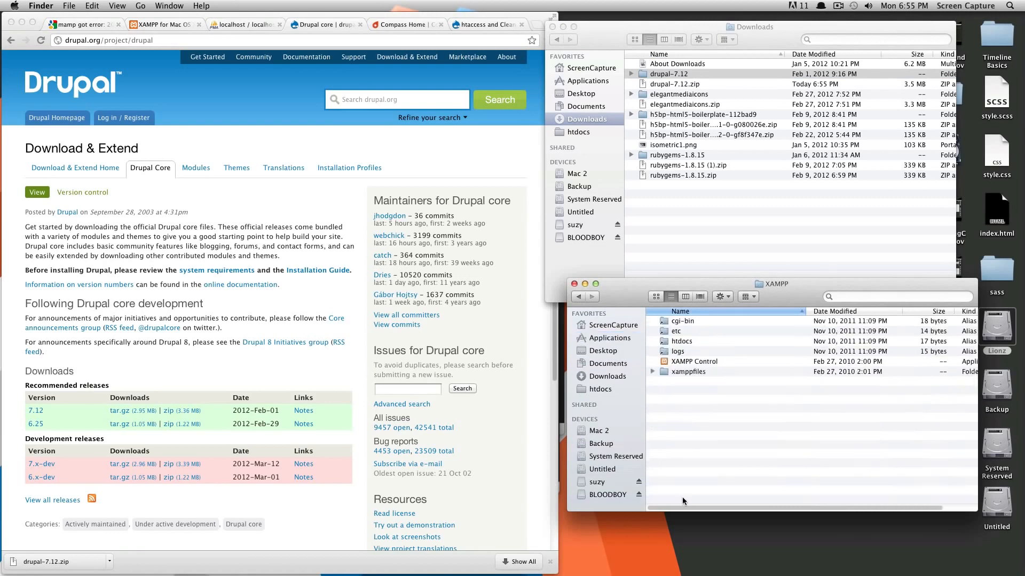
double_click(682, 342)
left_click(675, 203)
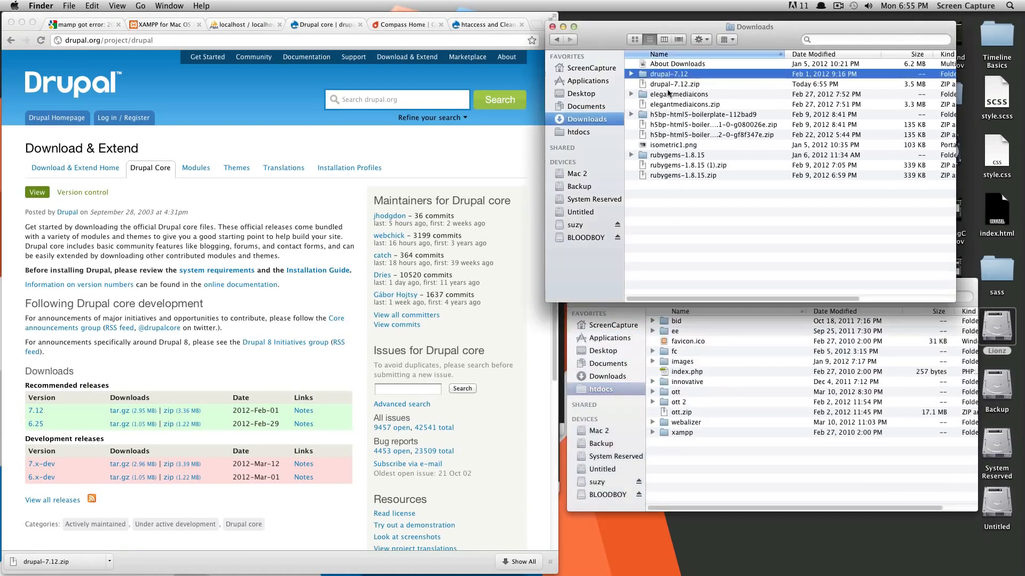
left_click_drag(663, 75, 710, 472)
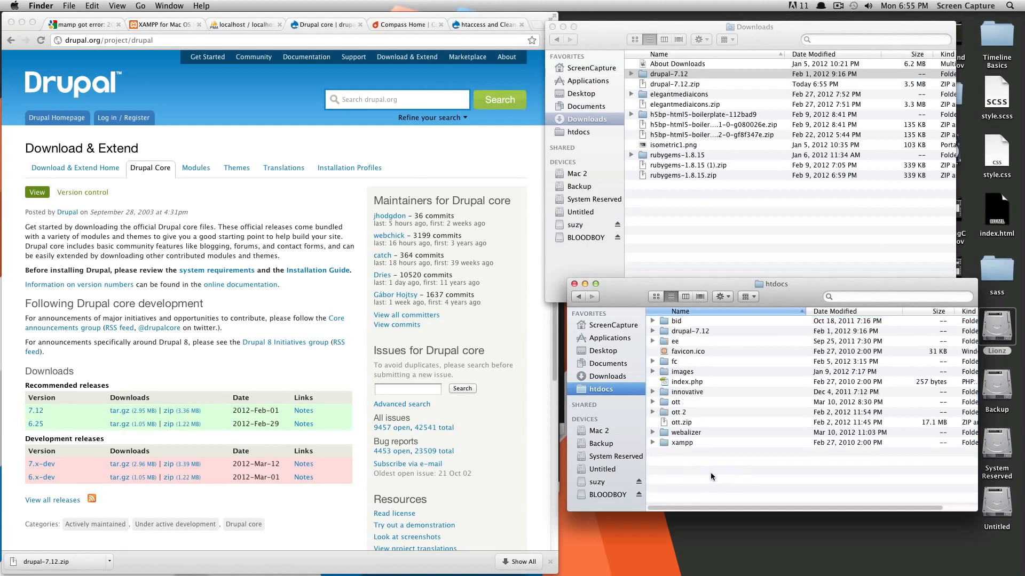
Step: Rename the drupal-7.12 folder in htdocs to 'st'
left_click(678, 331)
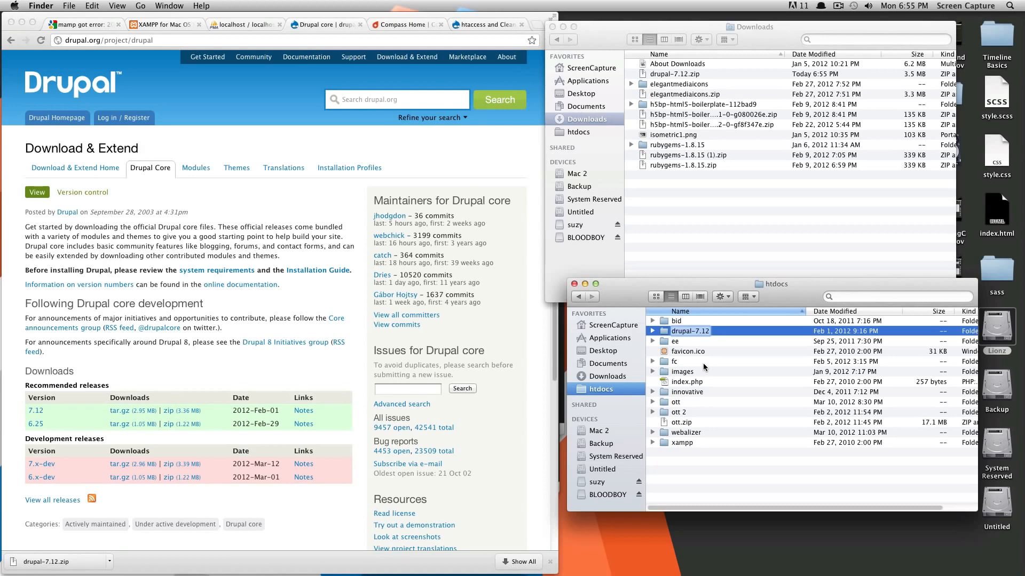
type("st")
key("Return")
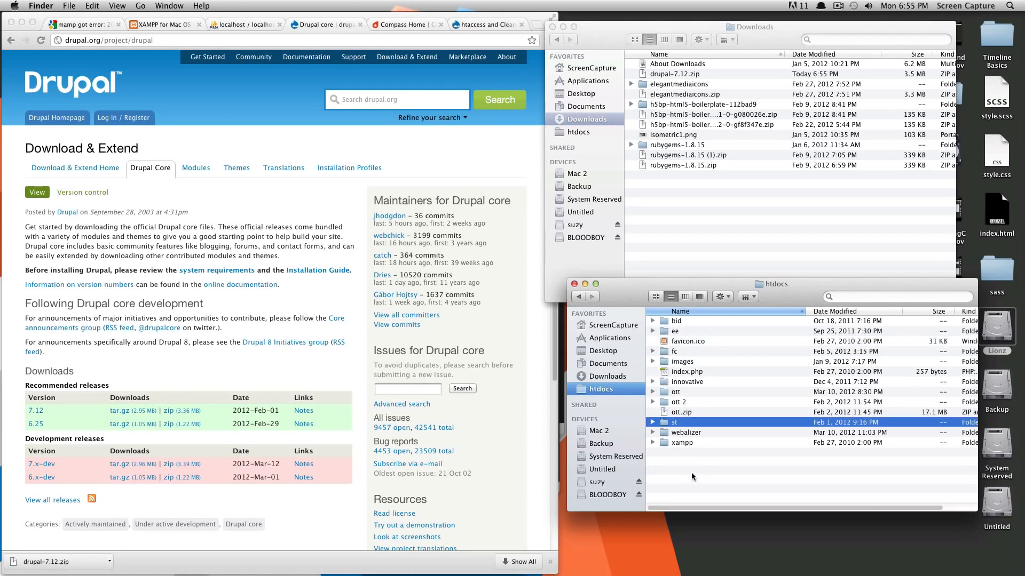
Step: Expand the st folder to confirm it holds the Drupal core files, then collapse it
mouse_move(750, 284)
left_mouse_down()
mouse_move(745, 301)
mouse_move(744, 280)
left_mouse_up()
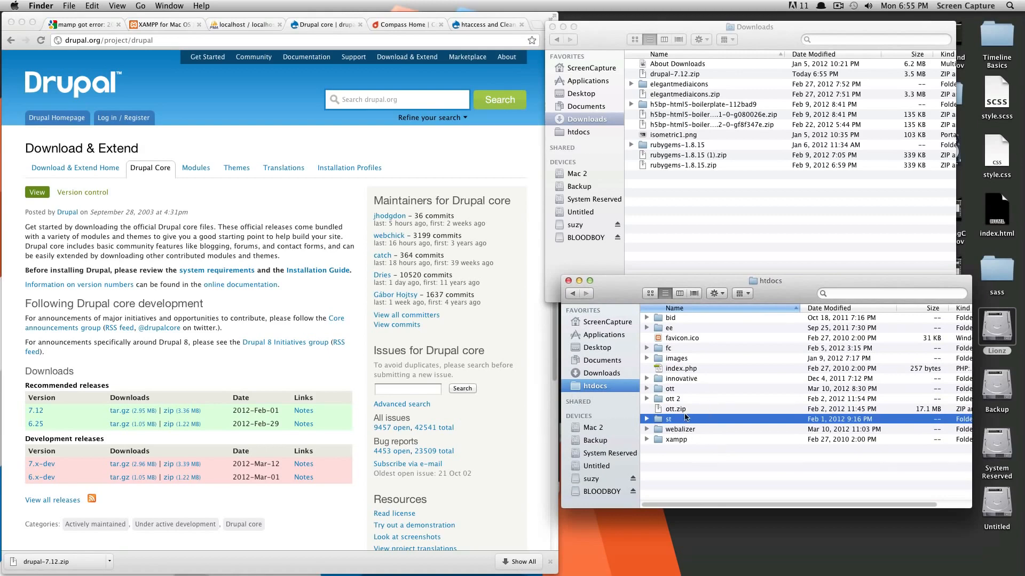
left_click(646, 420)
scroll(689, 431, "down", 3)
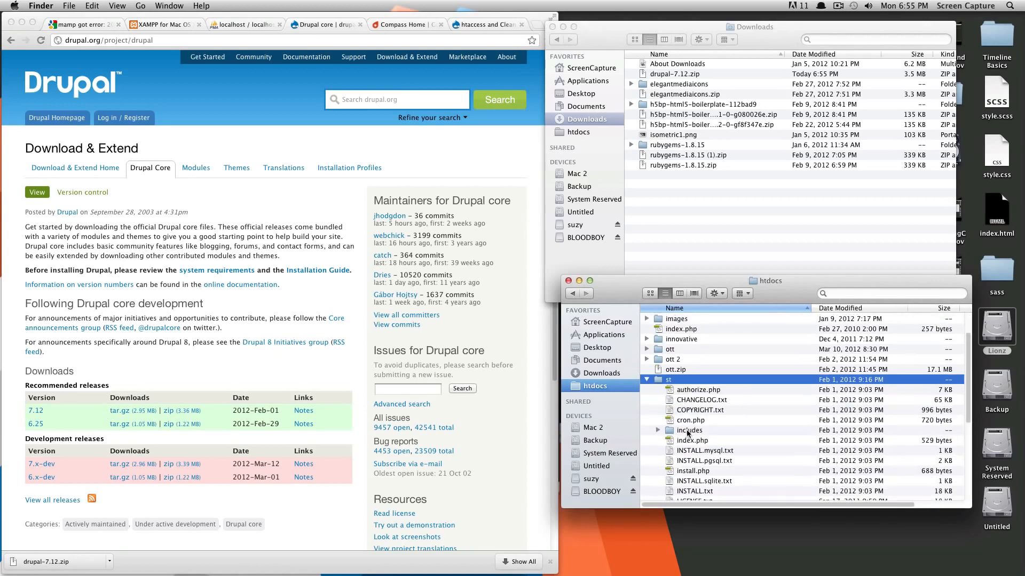
scroll(694, 433, "down", 4)
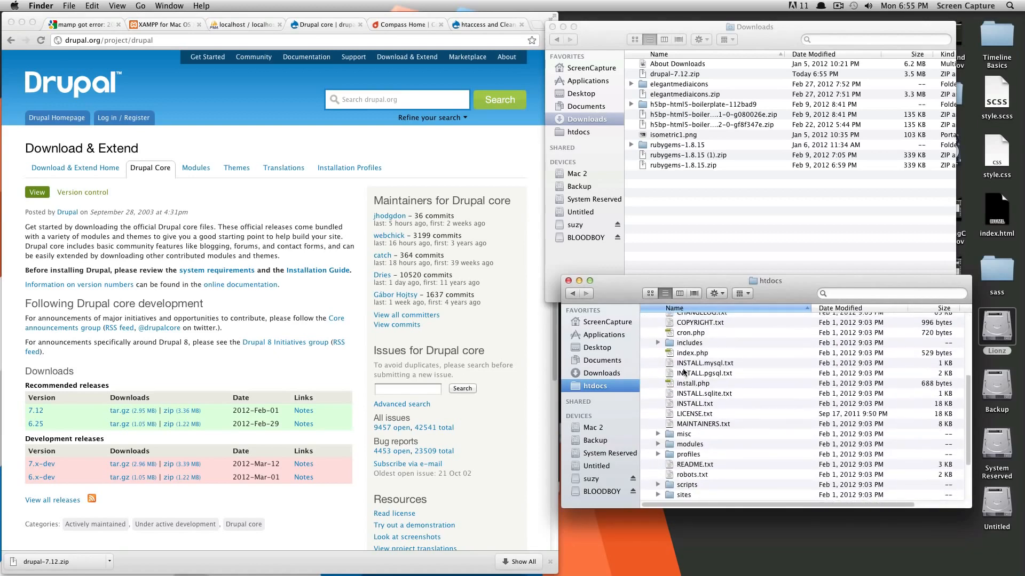
scroll(707, 395, "up", 5)
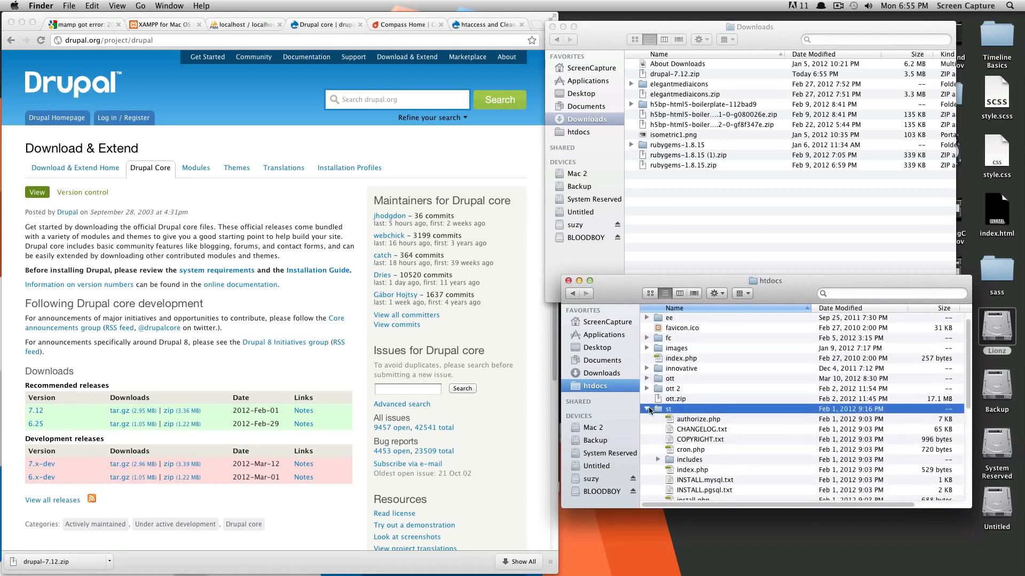
left_click(647, 409)
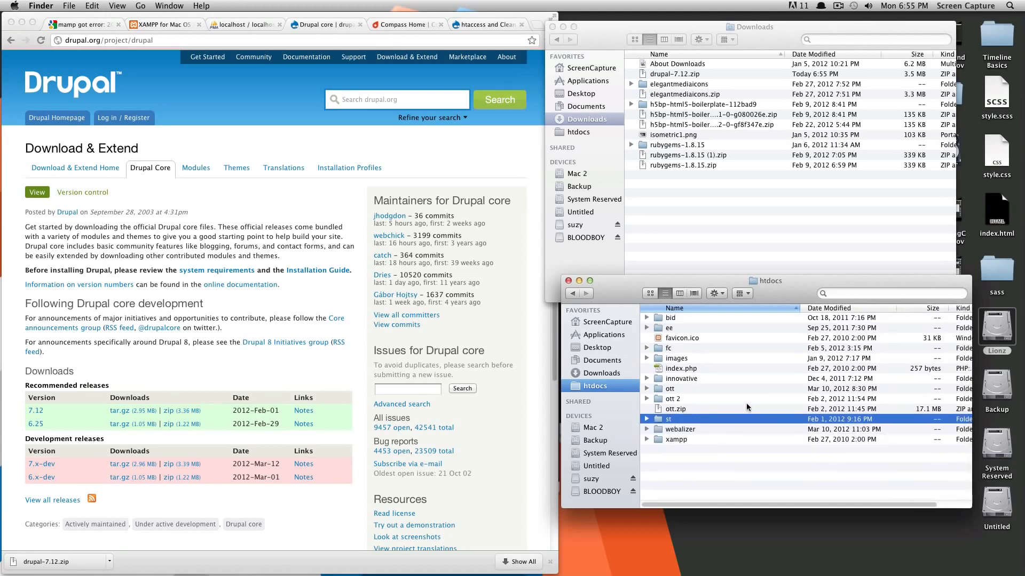
left_click(496, 171)
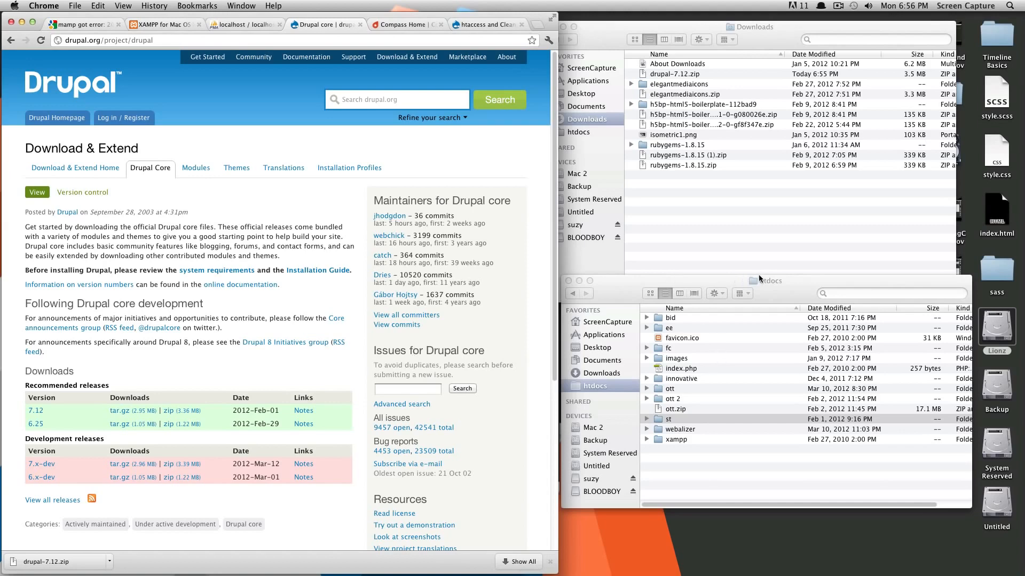
Step: Create an empty MySQL database named d7_st from the phpMyAdmin server page
left_click_drag(779, 297, 782, 318)
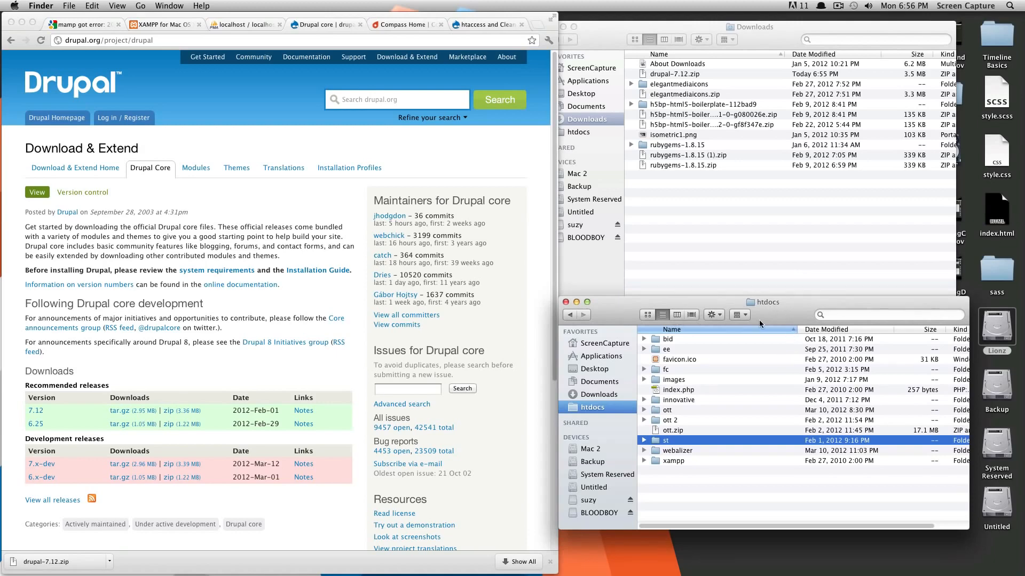
left_click(425, 169)
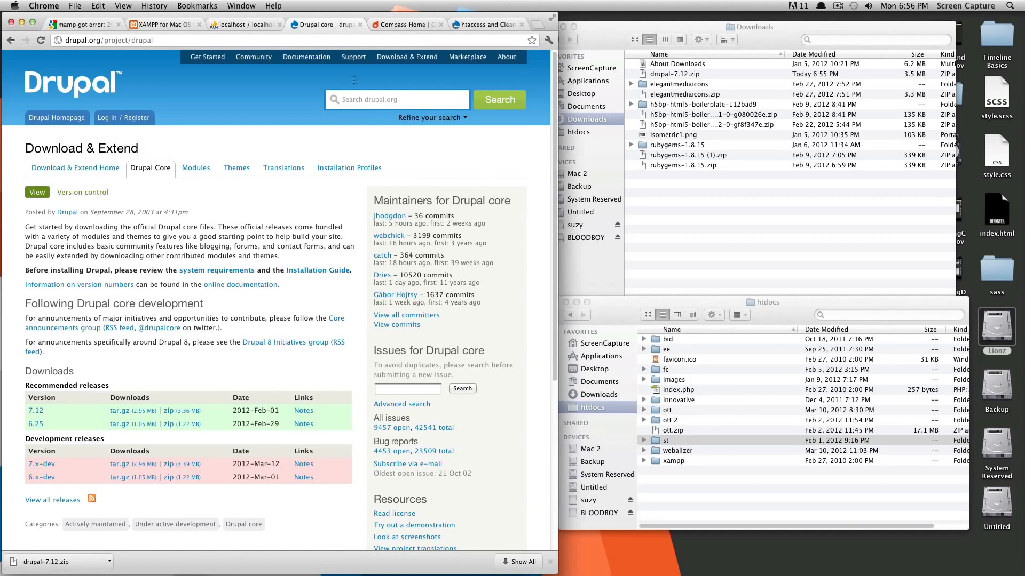
left_click(238, 24)
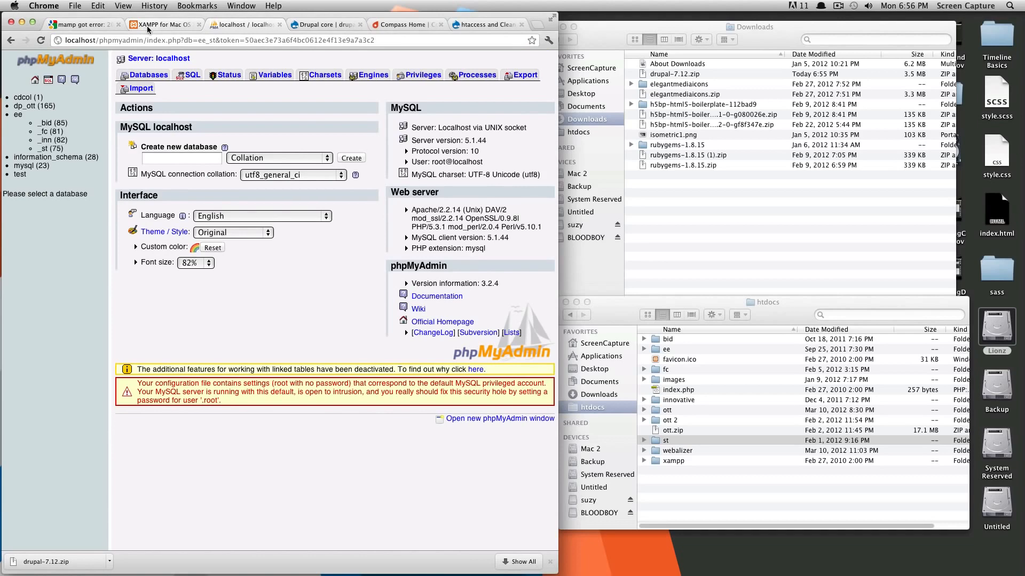
left_click(147, 26)
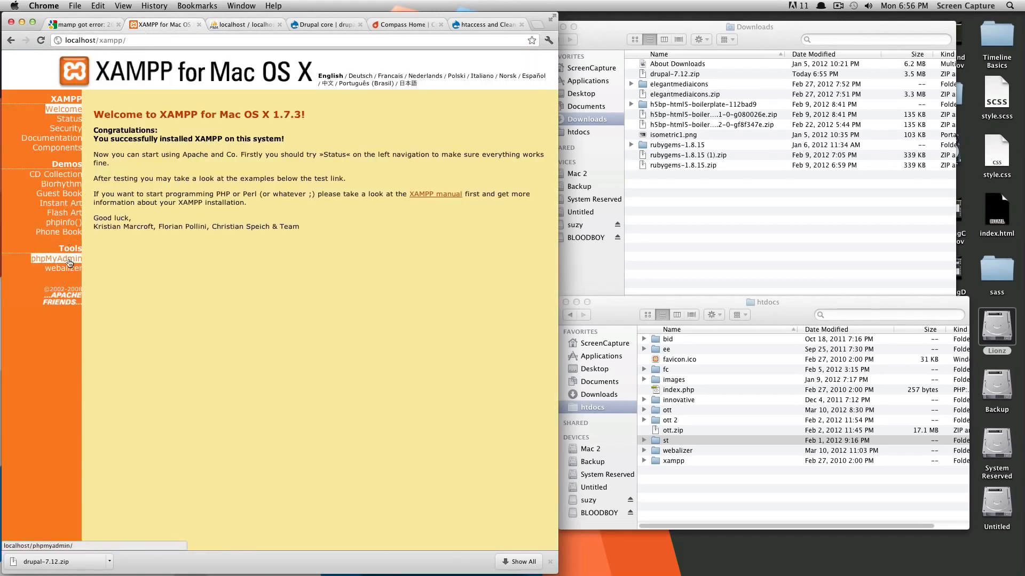
left_click(249, 25)
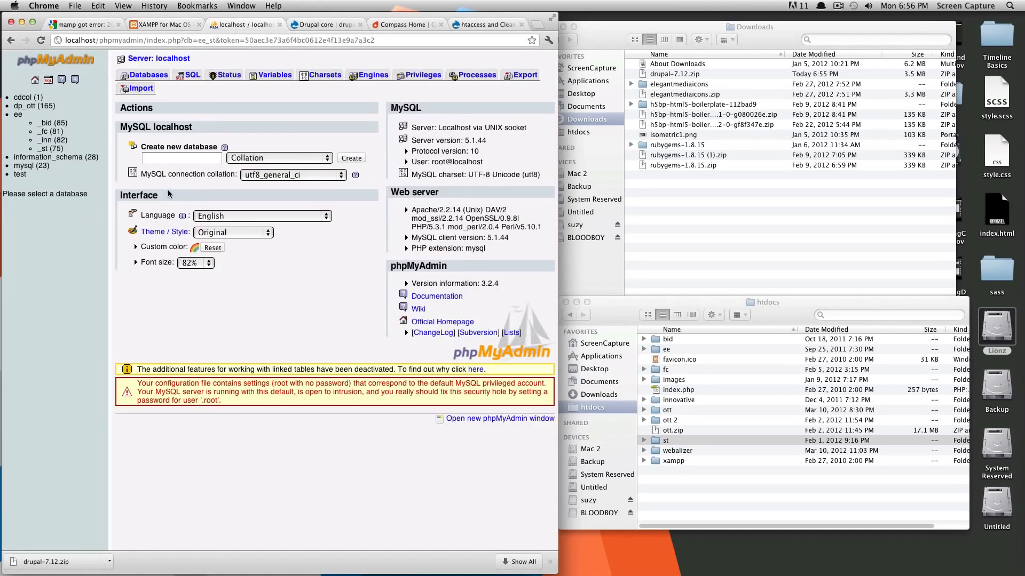
left_click(172, 158)
type("d7_s")
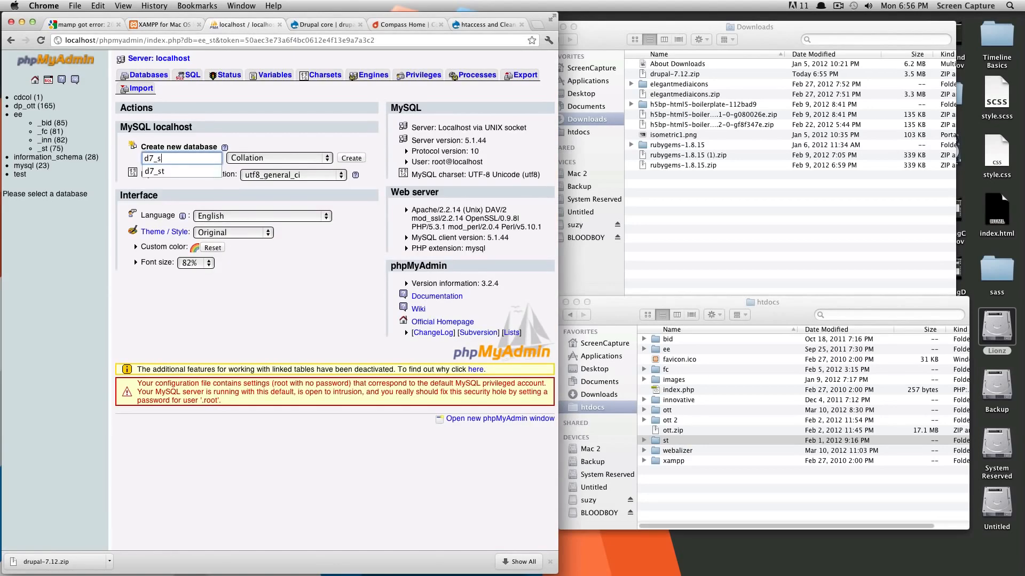
type("t")
key("Return")
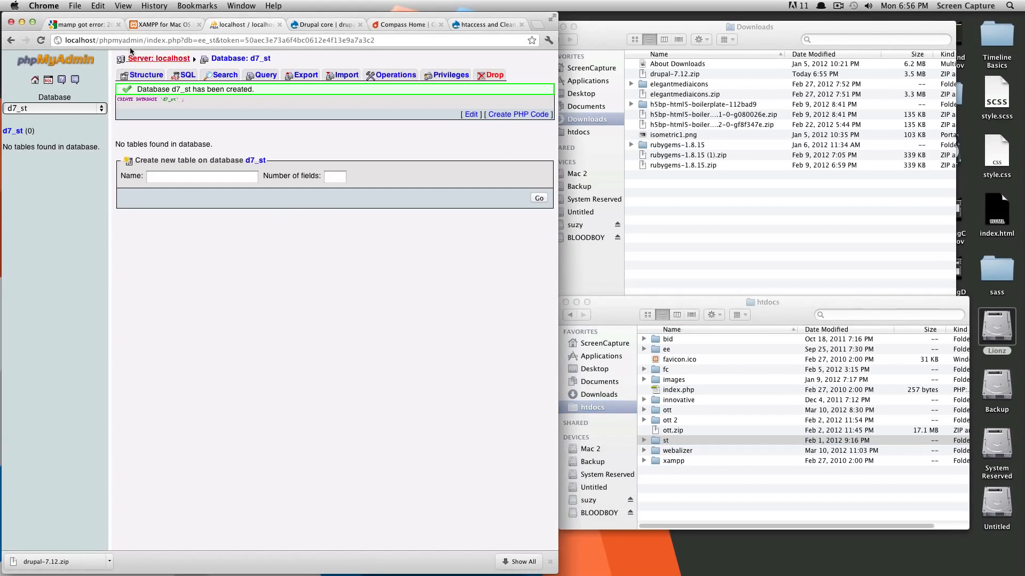
left_click(99, 41)
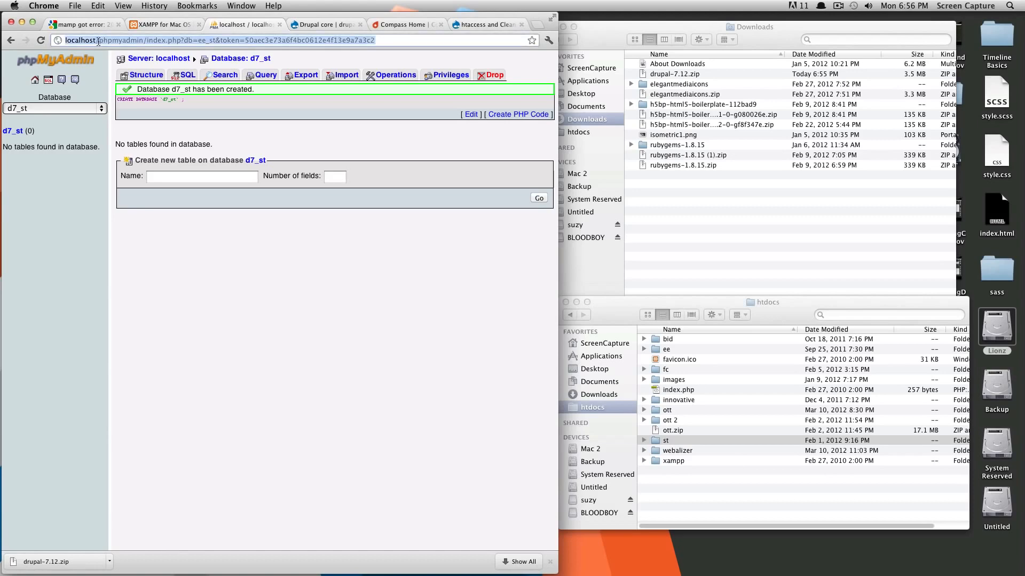
Step: Load localhost/st to reach the Drupal installer's Select an installation profile page
type("lo")
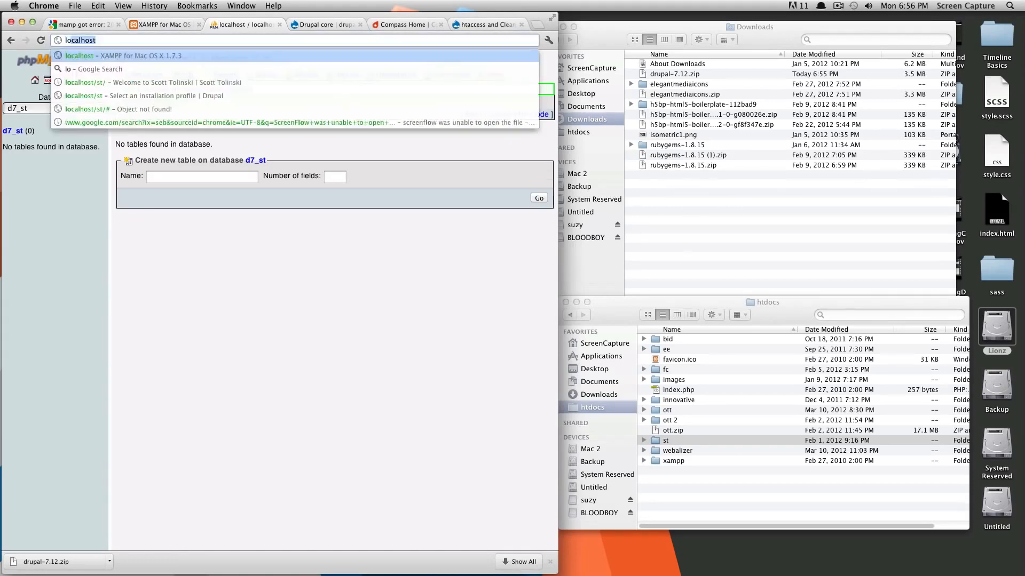
type("calhost/st/")
key("Return")
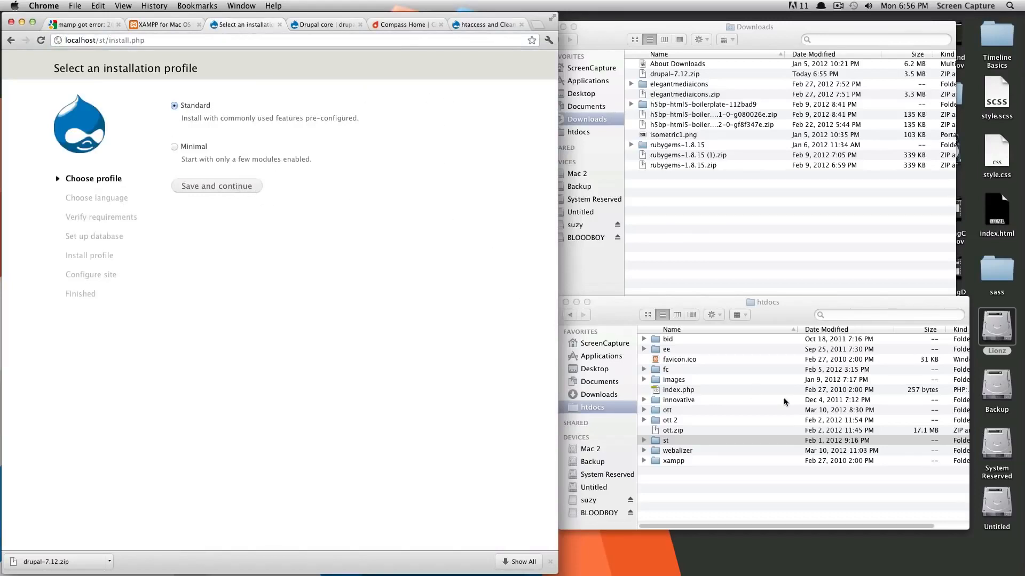
left_click(606, 308)
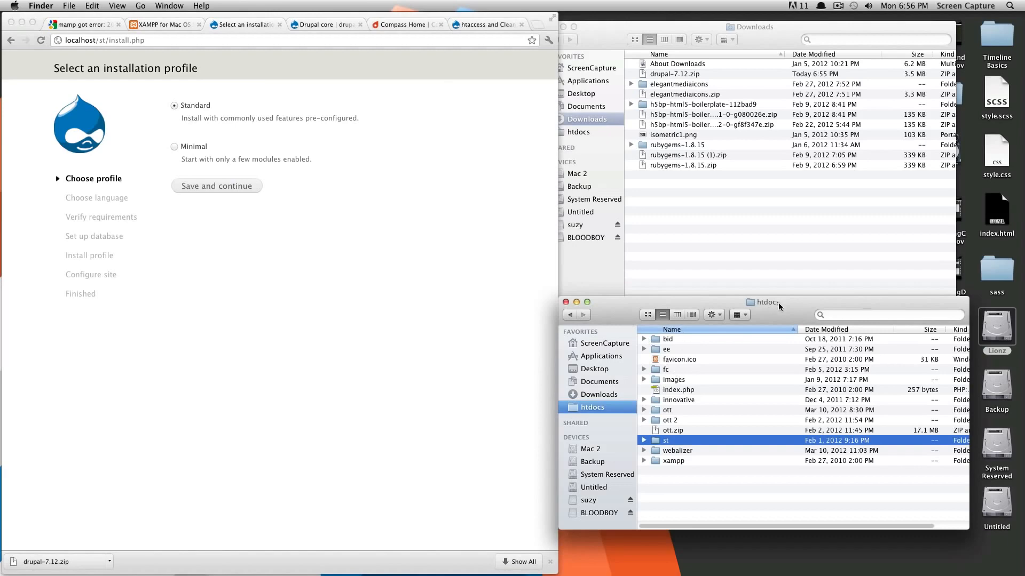
left_click_drag(778, 303, 780, 224)
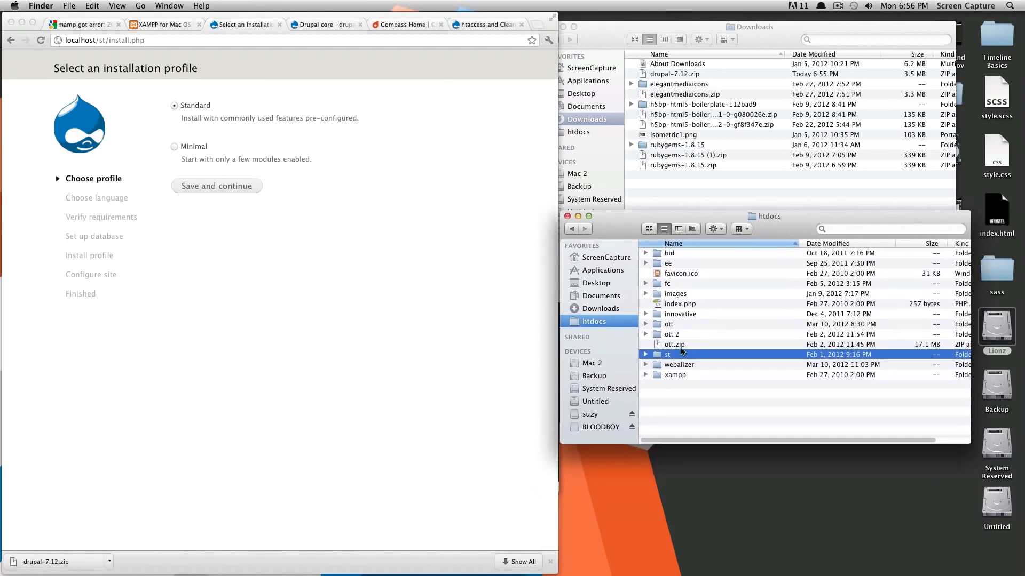
key("super+Tab")
left_click(523, 297)
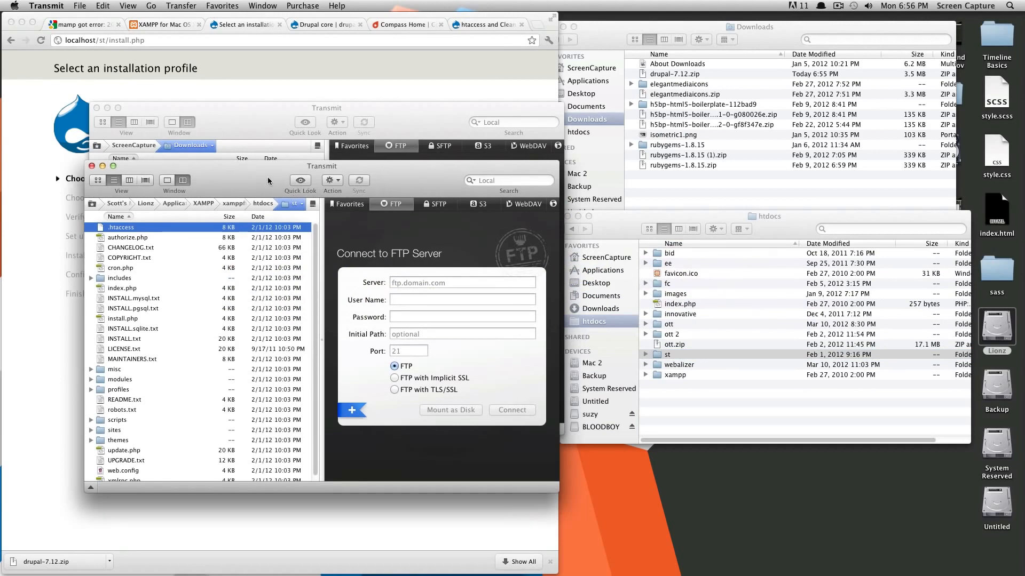
Step: Browse Transmit's local pane from htdocs into the st folder to list the Drupal files
left_click(260, 206)
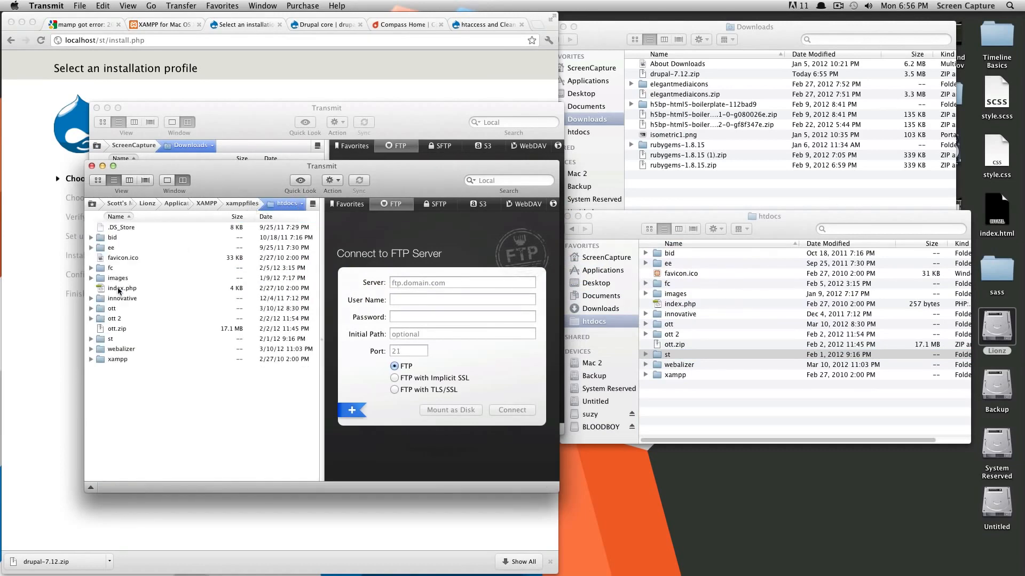
left_click(105, 350)
double_click(102, 341)
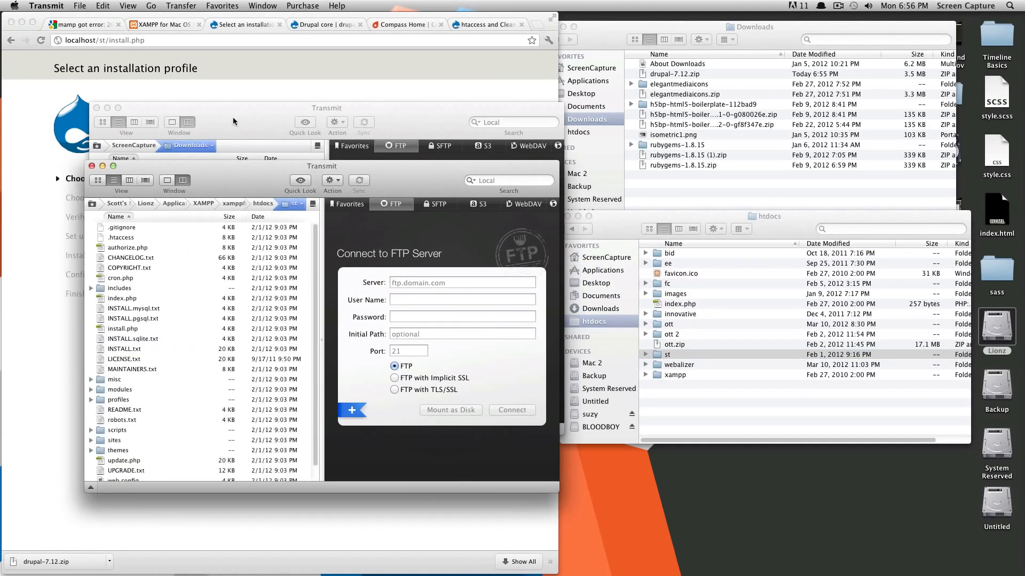
left_click_drag(247, 198, 231, 117)
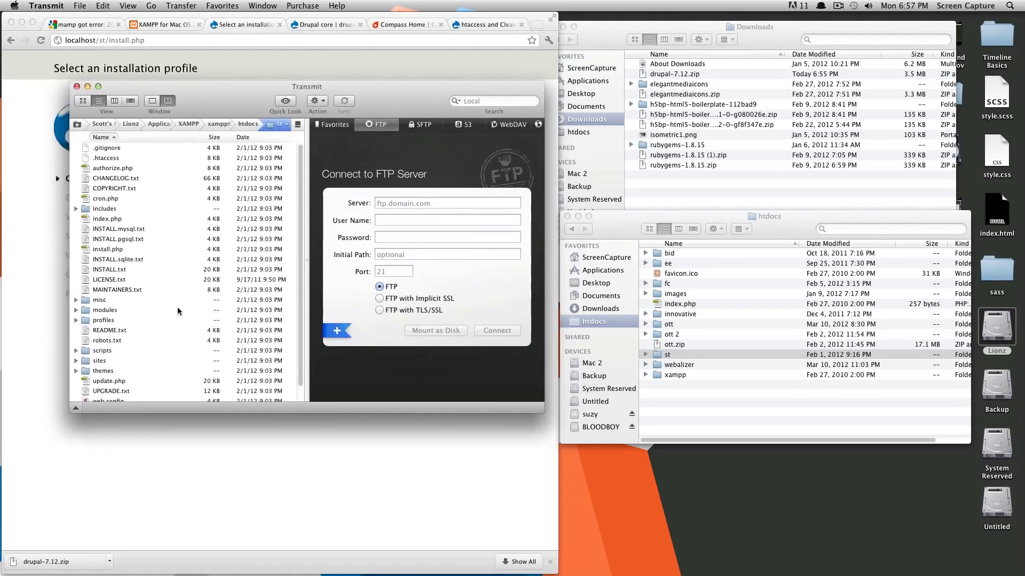
scroll(210, 302, "down", 3)
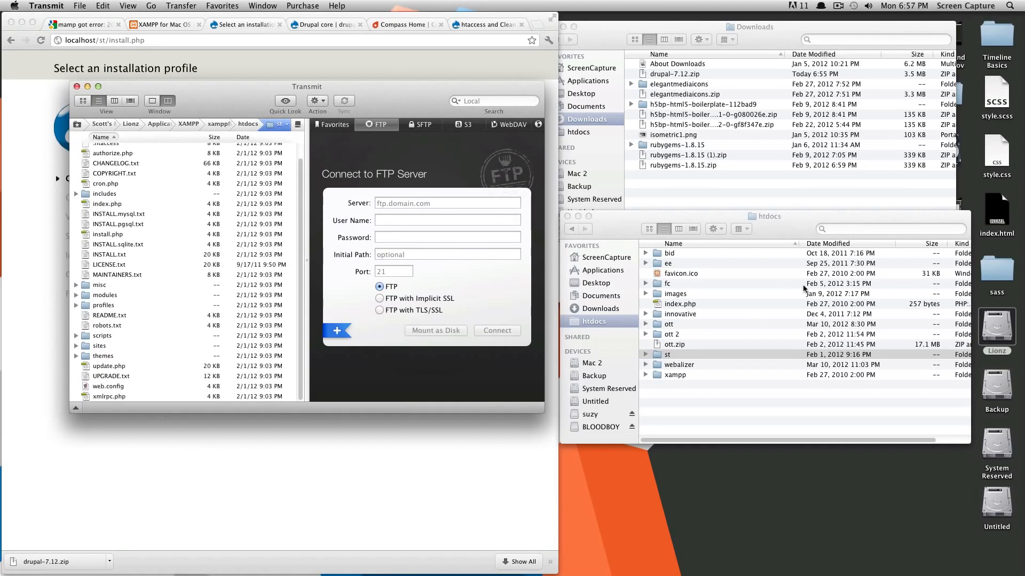
left_click(754, 223)
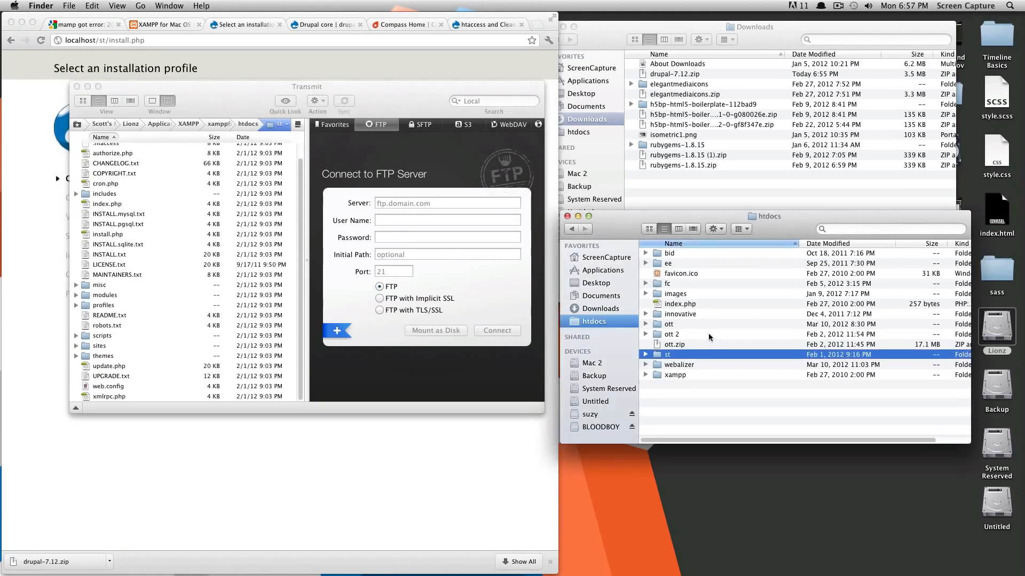
Step: Open st > sites > default and duplicate default.settings.php there
double_click(656, 355)
scroll(692, 371, "down", 5)
double_click(677, 380)
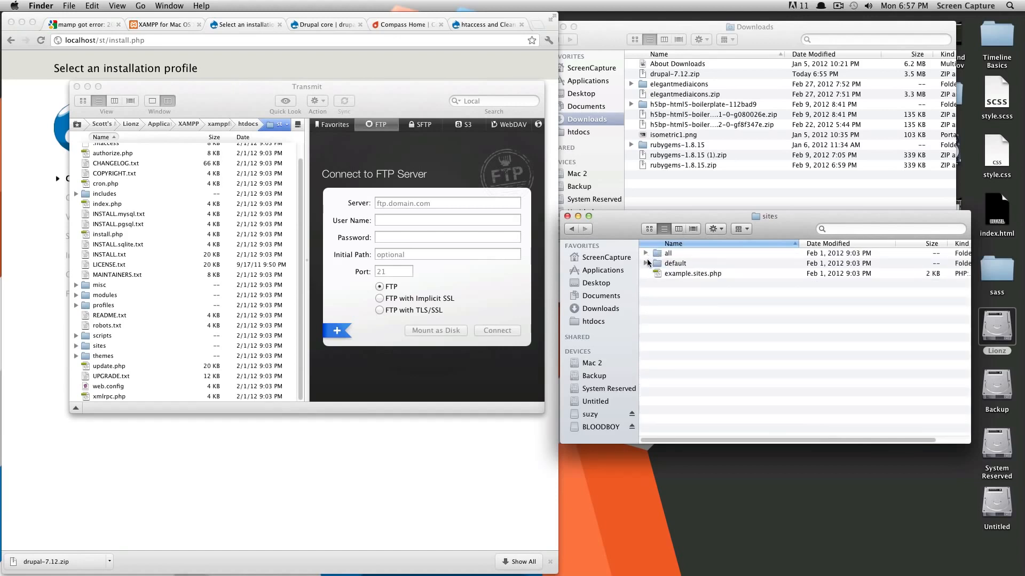
left_click(646, 264)
left_click(685, 274)
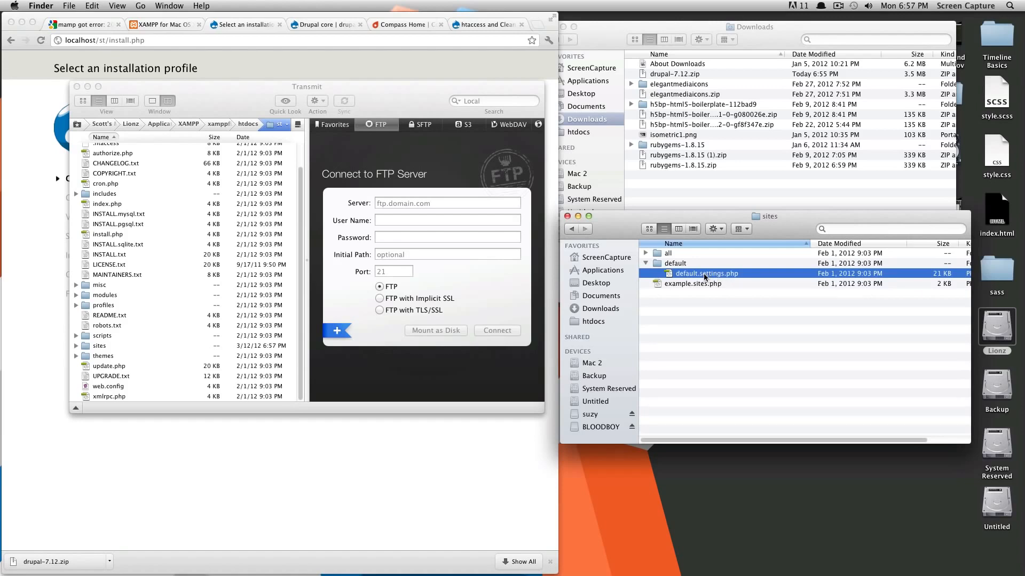
left_click_drag(704, 273, 685, 268)
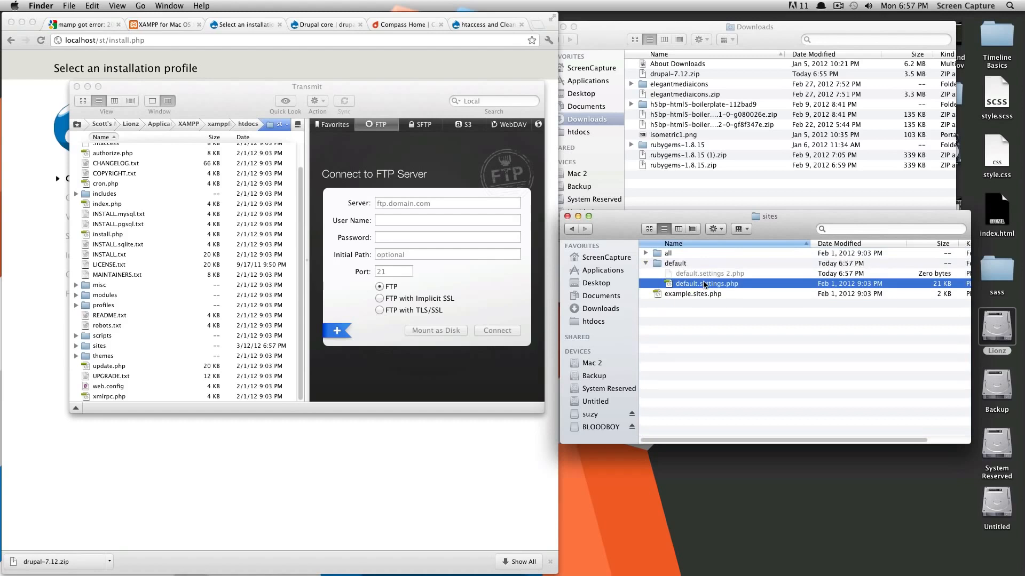
Step: Rename the copy 'default.settings 2.php' to settings.php and compare it with the original
left_click(726, 275)
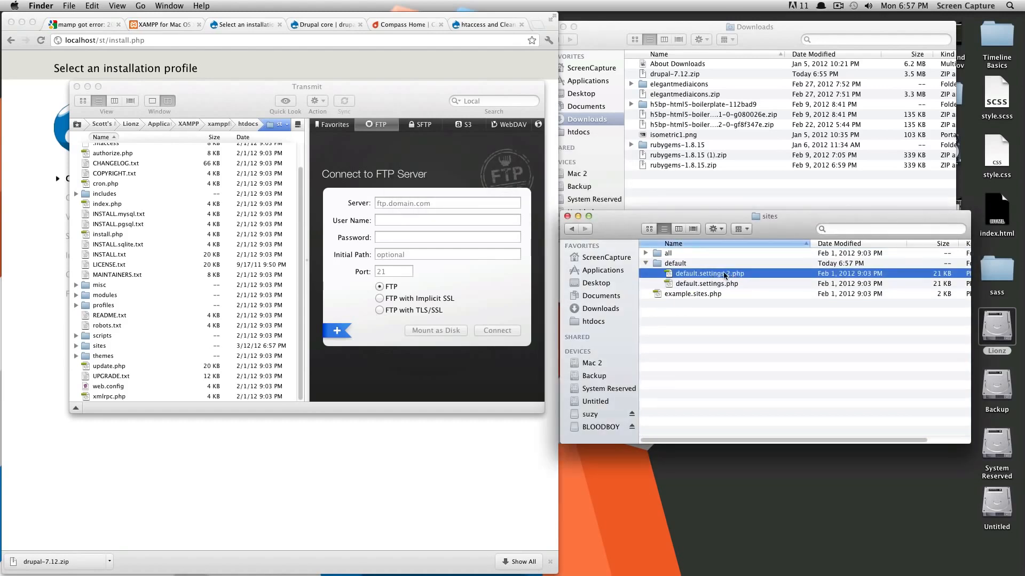
key("Return")
left_click(727, 274)
key("BackSpace")
key("BackSpace")
key("BackSpace")
key("BackSpace")
key("BackSpace")
key("BackSpace")
key("BackSpace")
key("BackSpace")
key("BackSpace")
key("BackSpace")
left_click(764, 309)
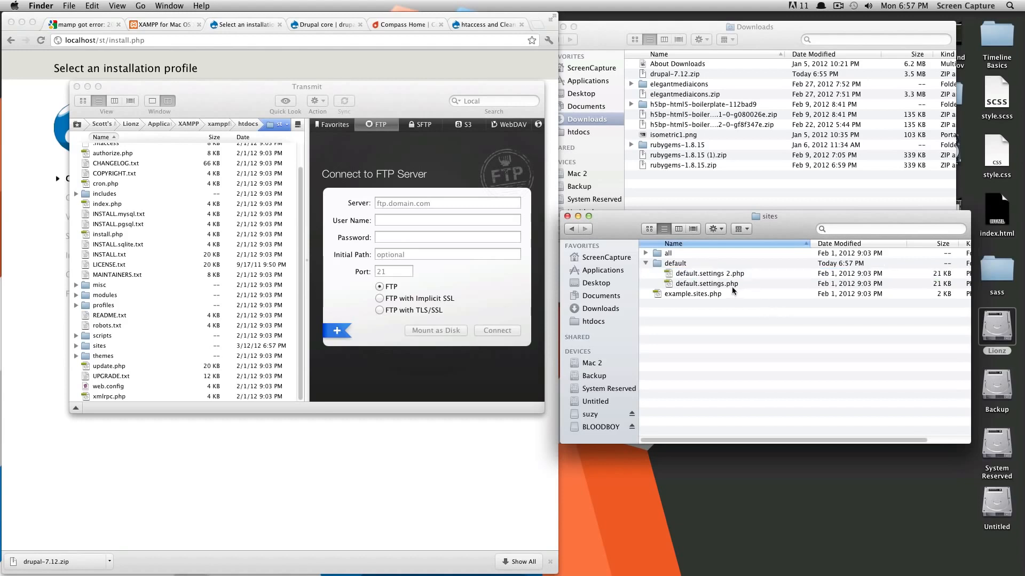
left_click(704, 283)
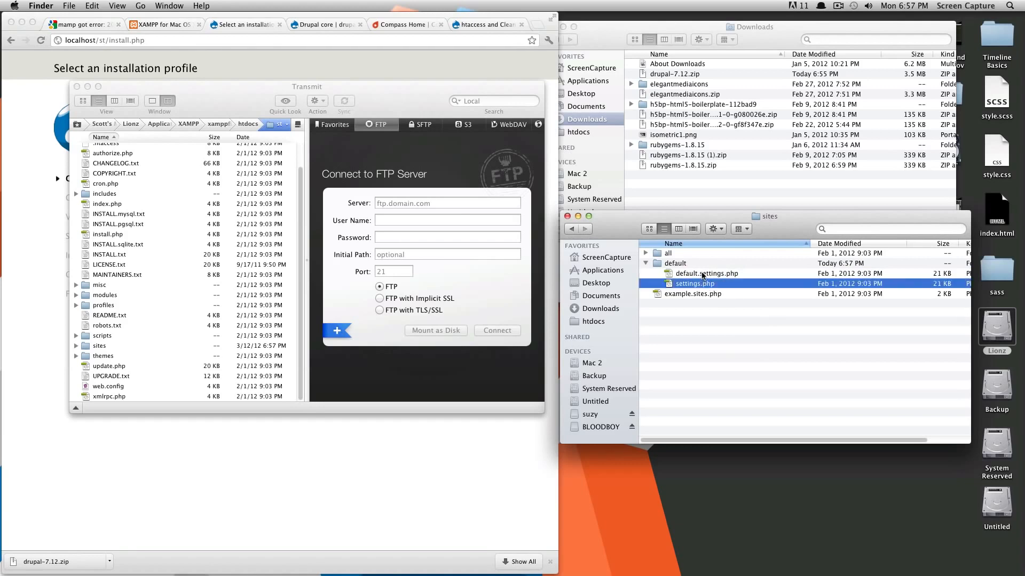
left_click(703, 274)
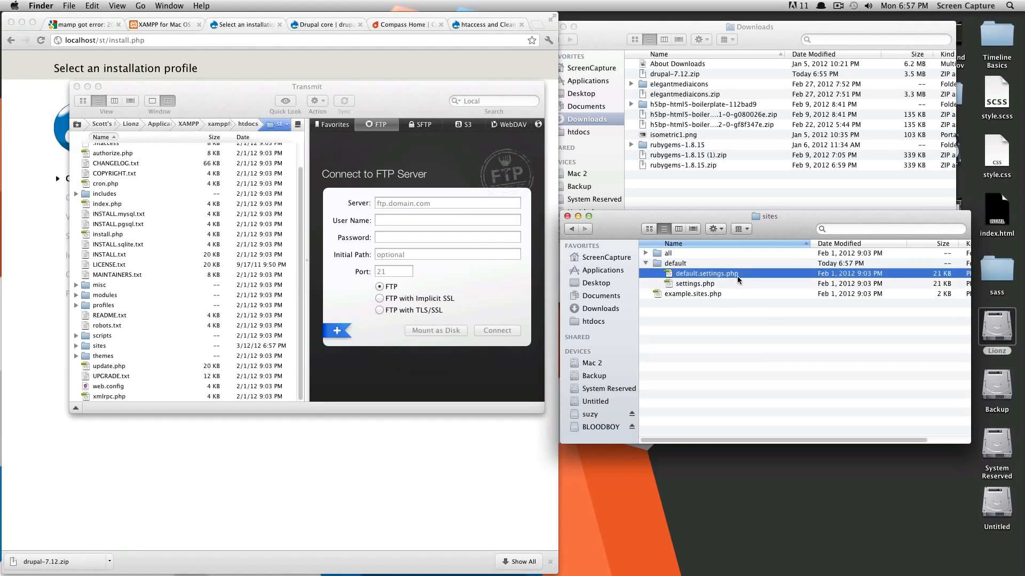
left_click(702, 286)
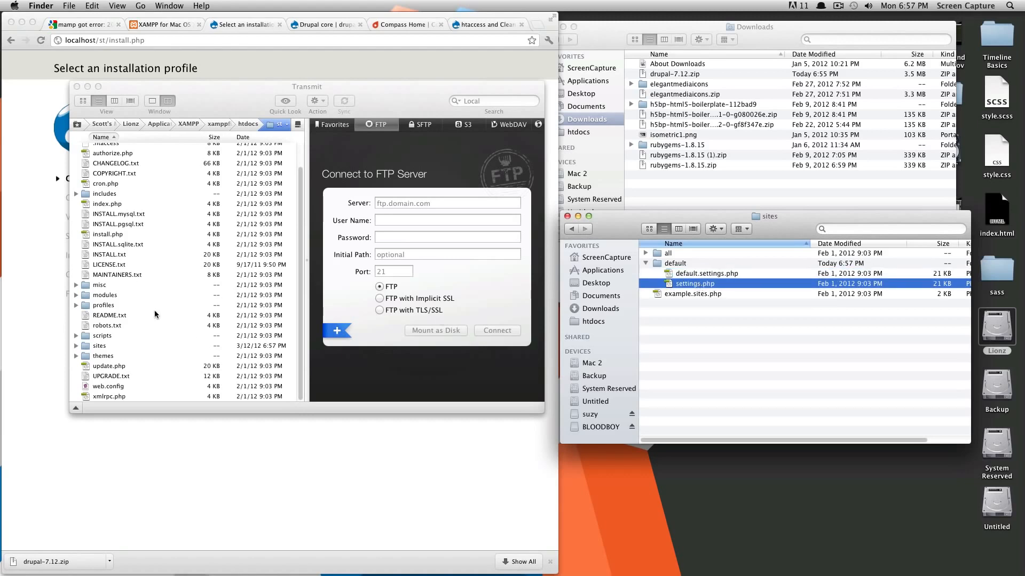
left_click(147, 277)
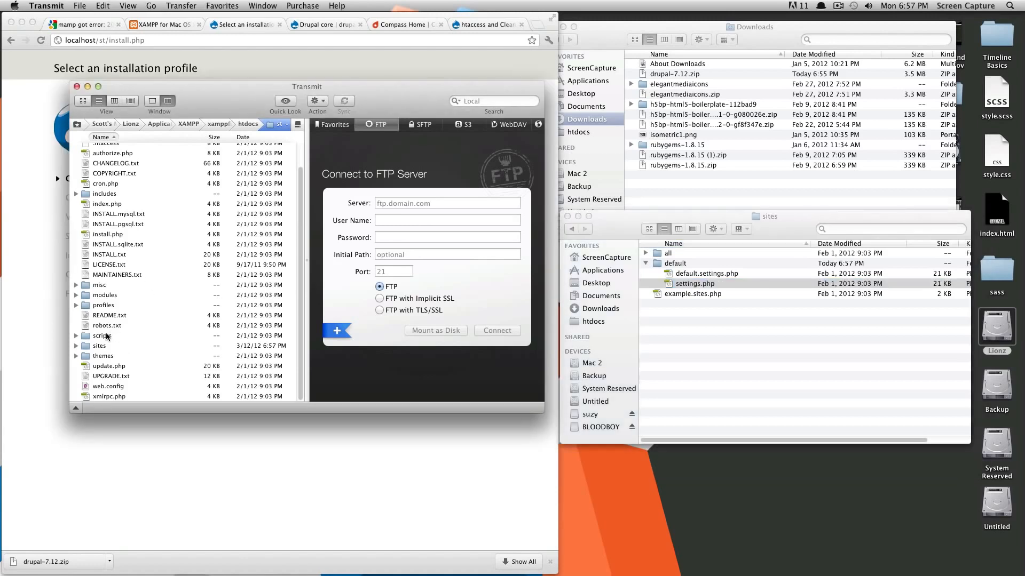
Step: Open the Get Info panel for sites/default/settings.php in Transmit
double_click(85, 348)
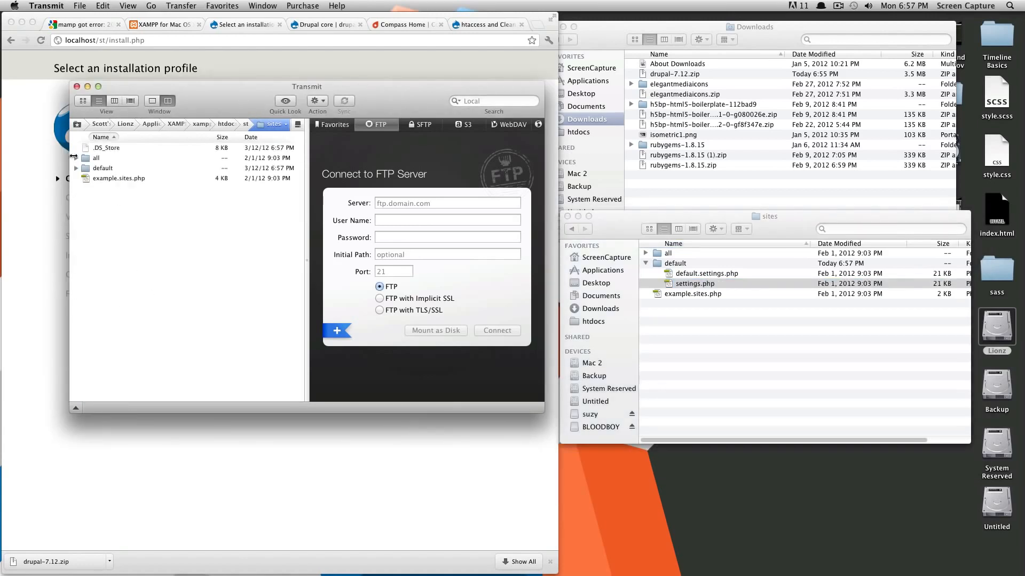
left_click(76, 168)
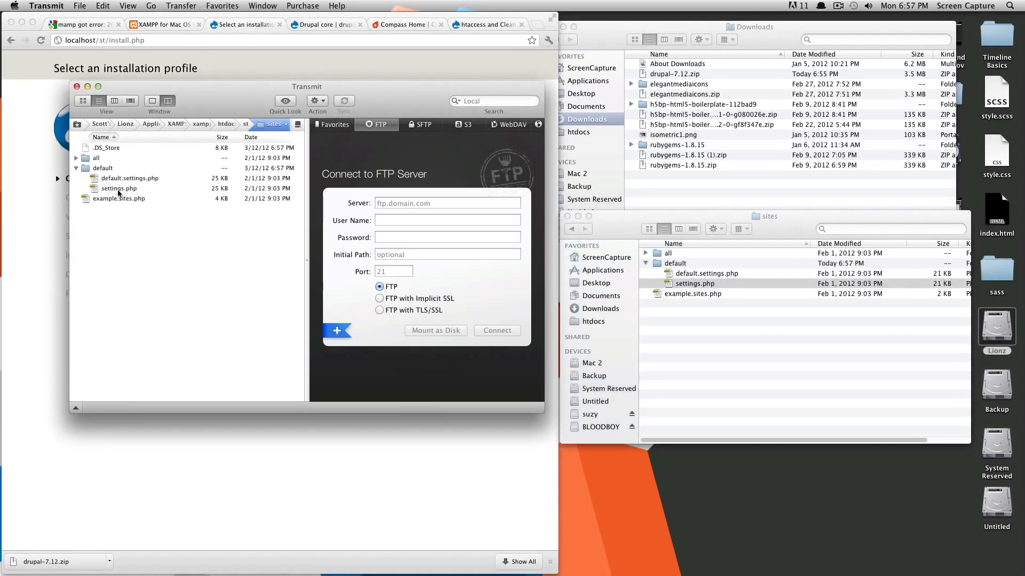
left_click(119, 191)
key("super+i")
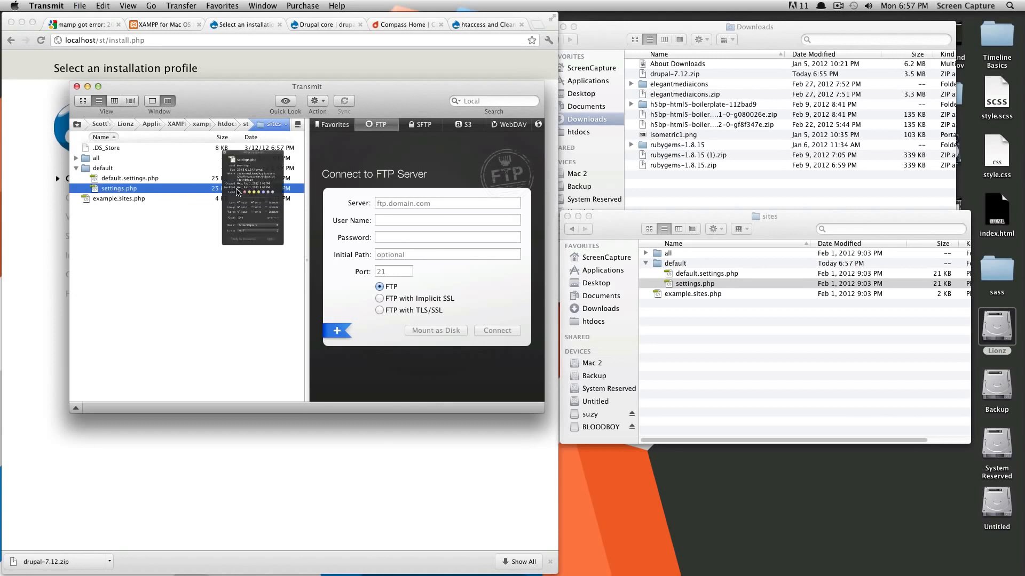
left_click_drag(497, 104, 371, 116)
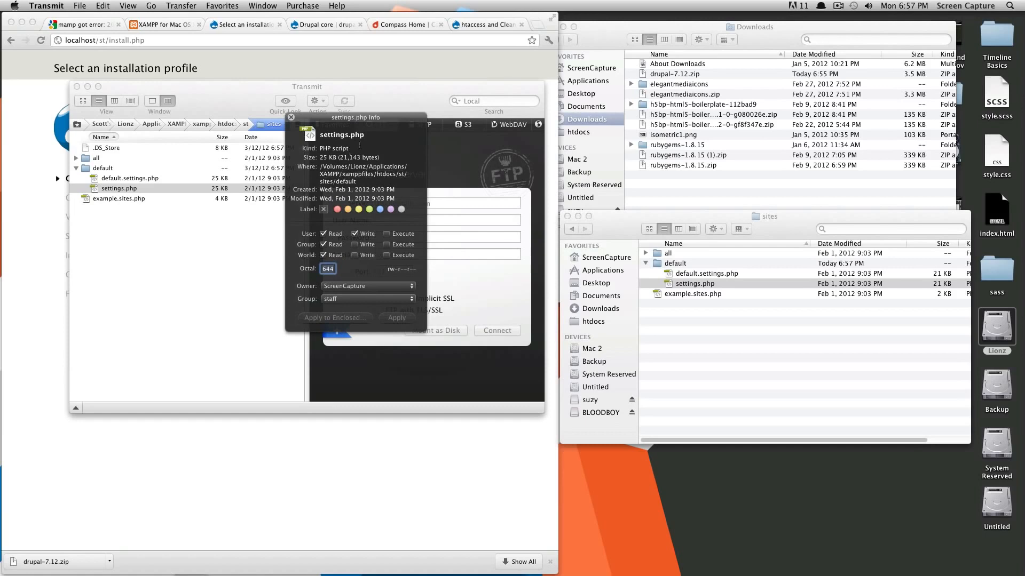
left_click_drag(369, 120, 460, 104)
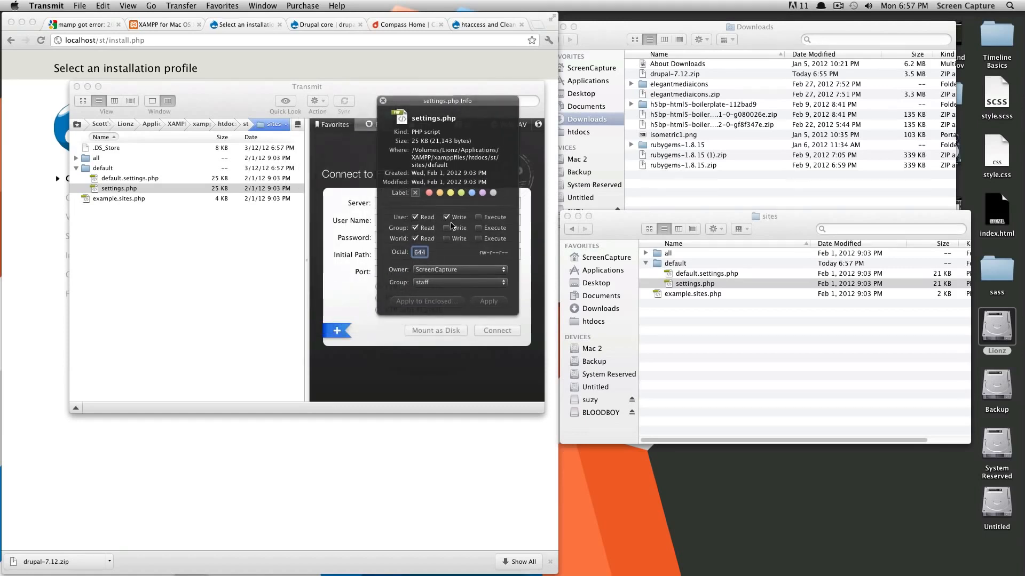
Step: Add group and world write access (644 to 666), apply with the admin password, and close the panel
left_click(448, 228)
left_click(447, 239)
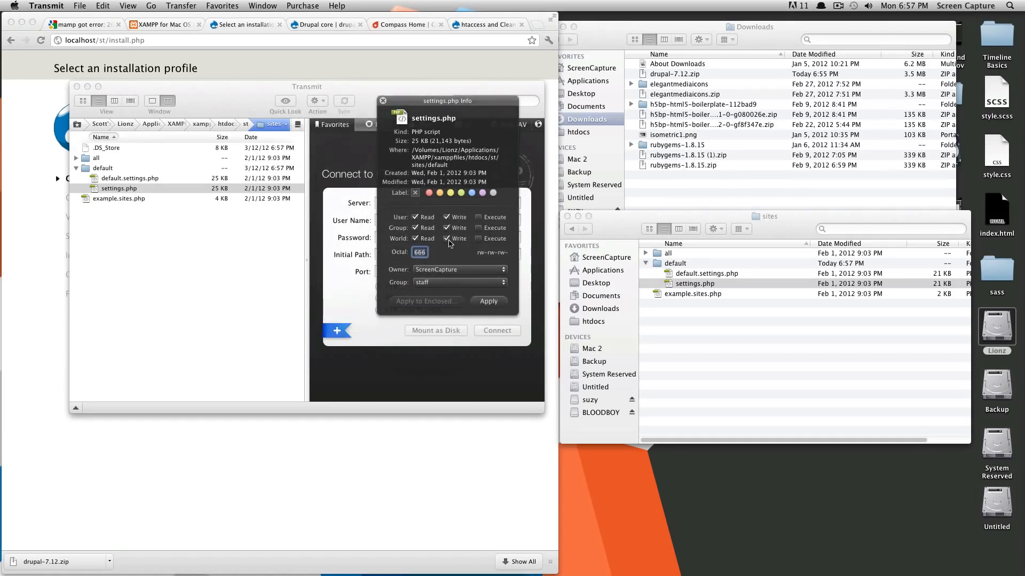
left_click(487, 302)
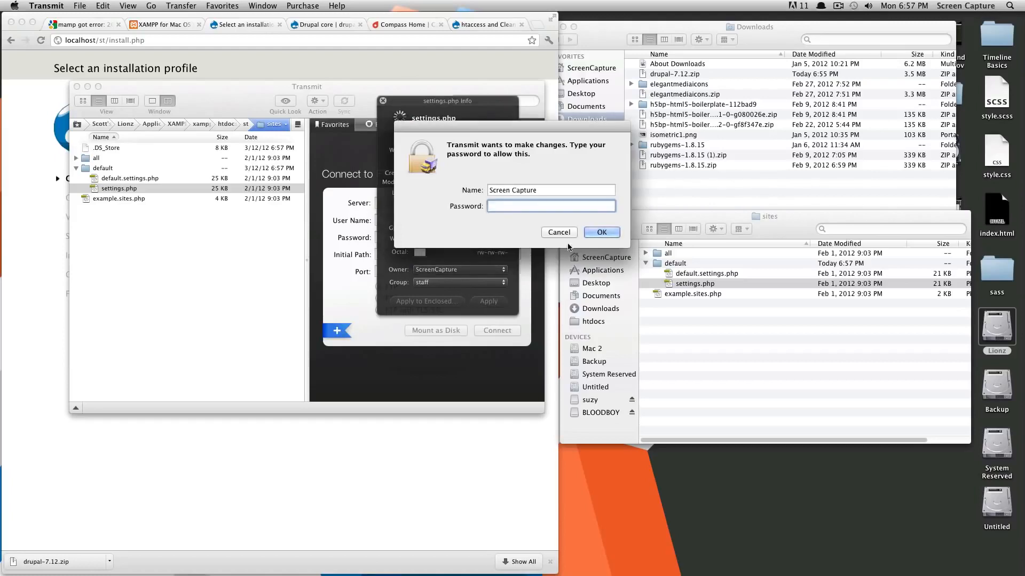
type("********")
key("Return")
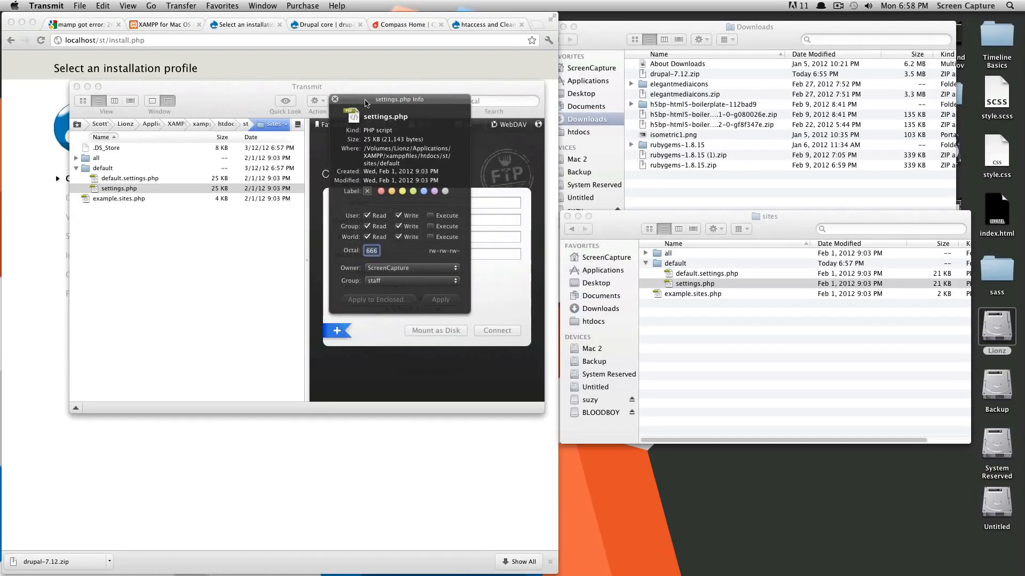
left_click_drag(420, 103, 365, 101)
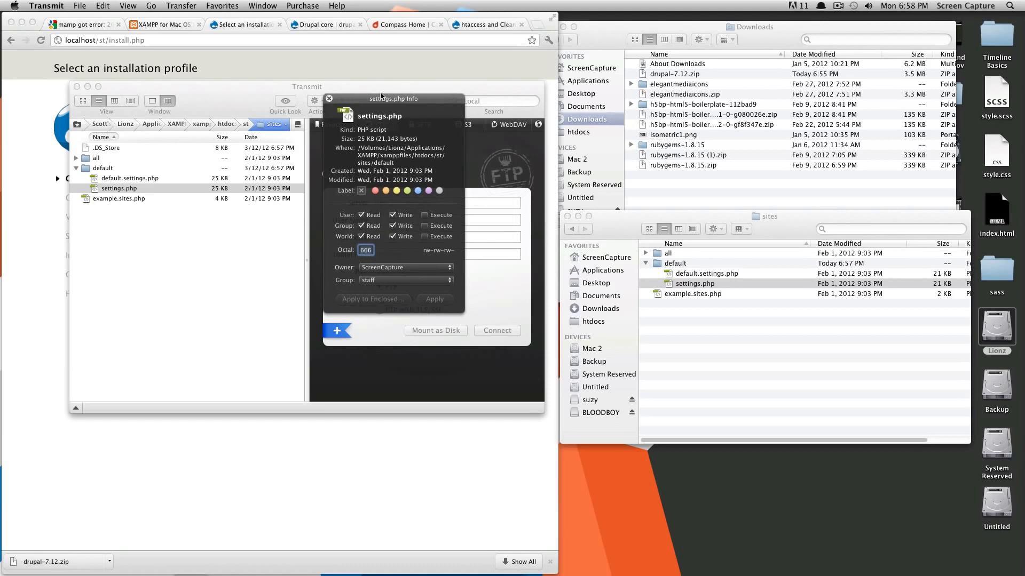
left_click(329, 99)
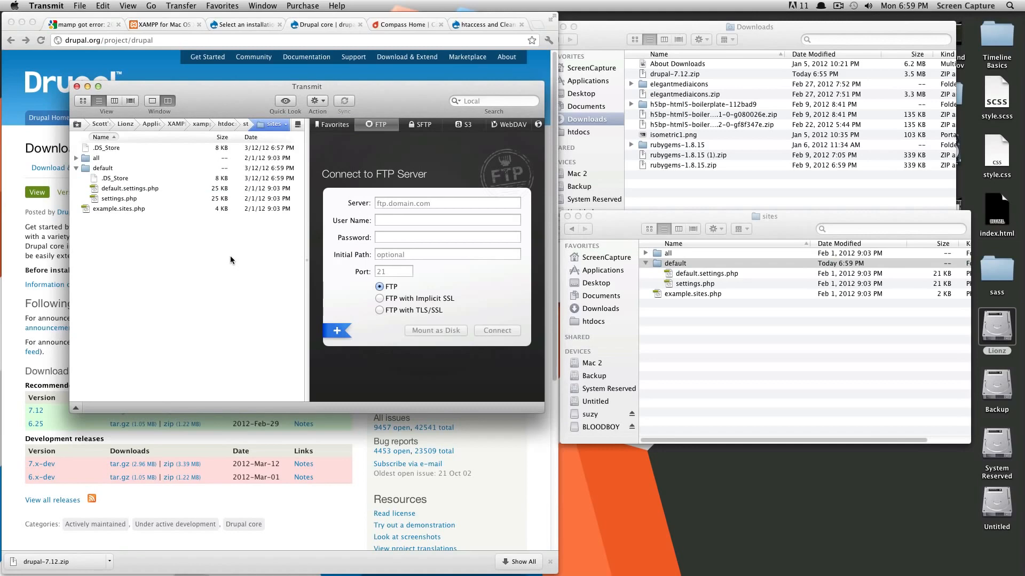
Step: Create a new folder named 'files' and move it into sites/default
left_click(676, 263)
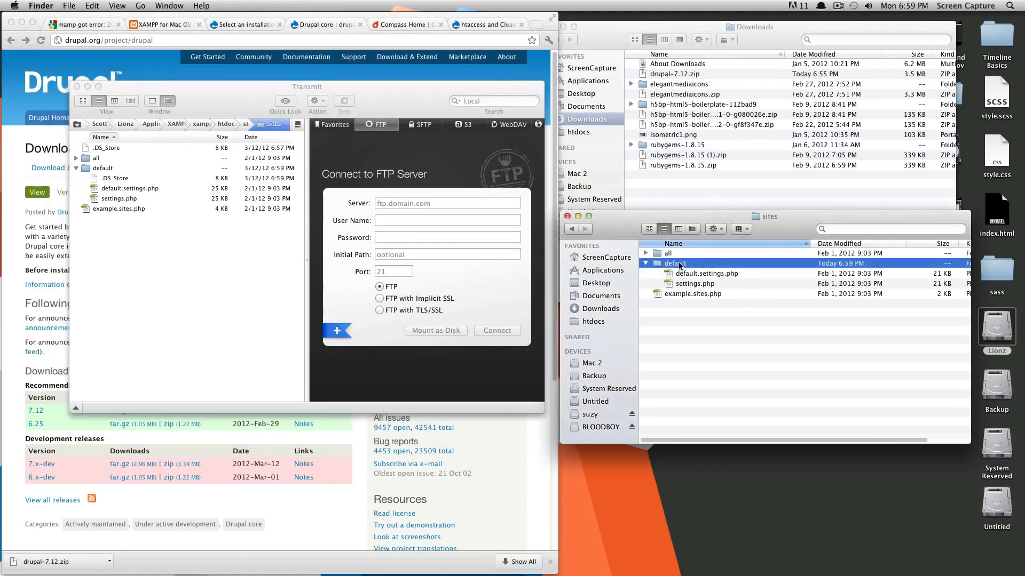
right_click(679, 263)
left_click(662, 308)
left_click(688, 284)
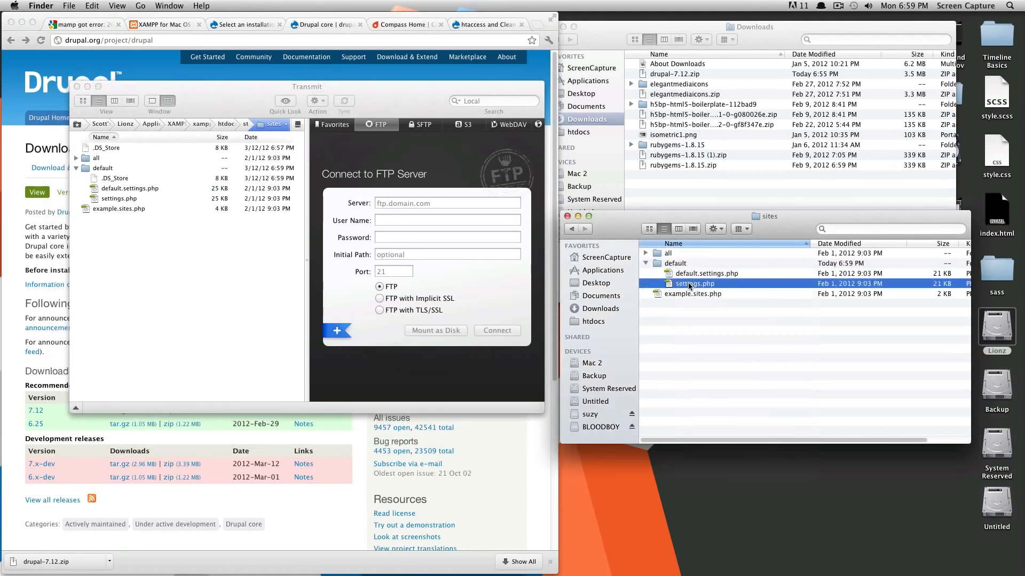
key("super+shift+n")
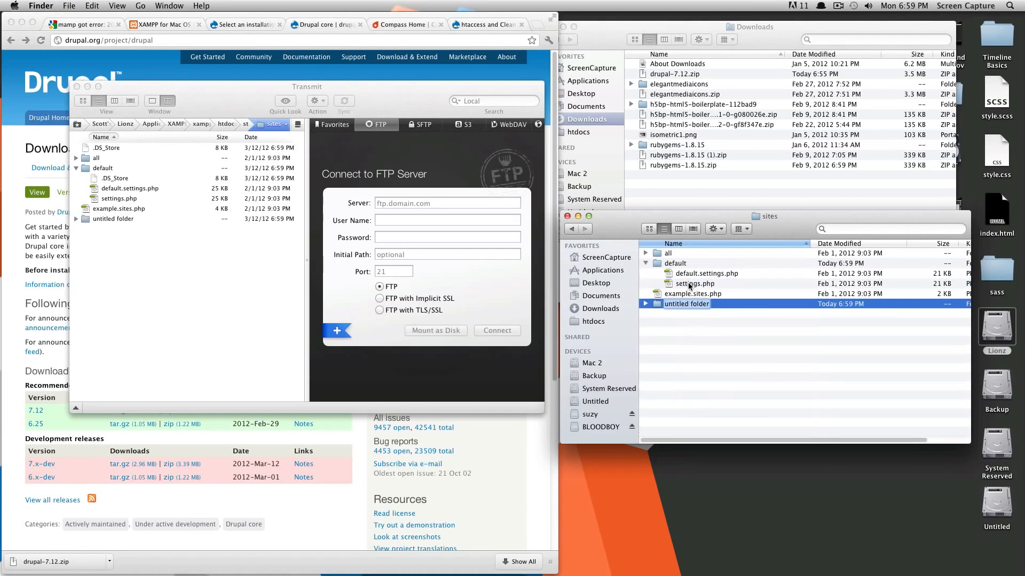
type("files")
key("Return")
left_click_drag(675, 305, 677, 264)
left_click(226, 255)
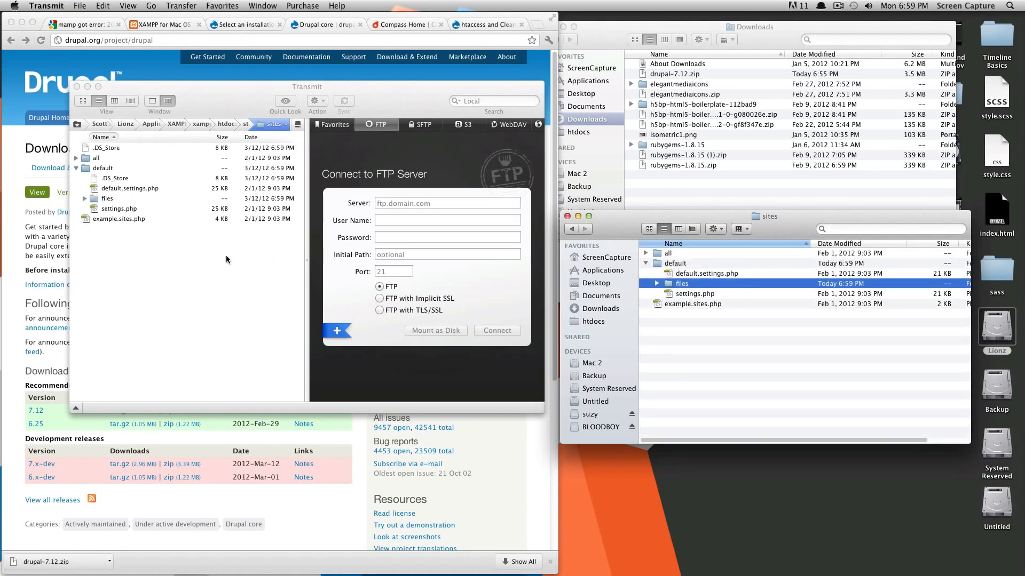
Step: Set the files folder to 777 by adding group and world write in its Get Info panel
right_click(94, 198)
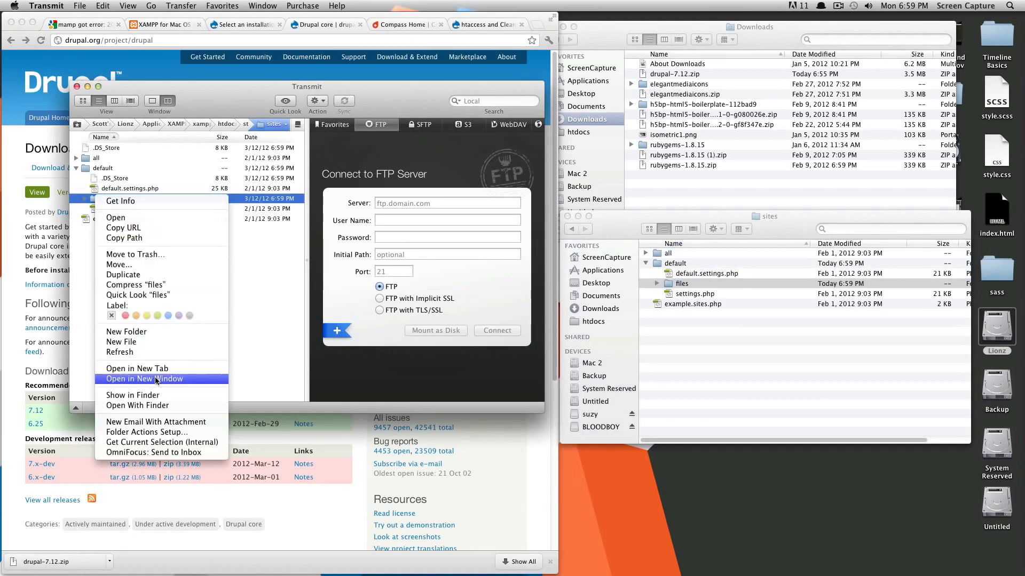
left_click(121, 200)
left_click(392, 225)
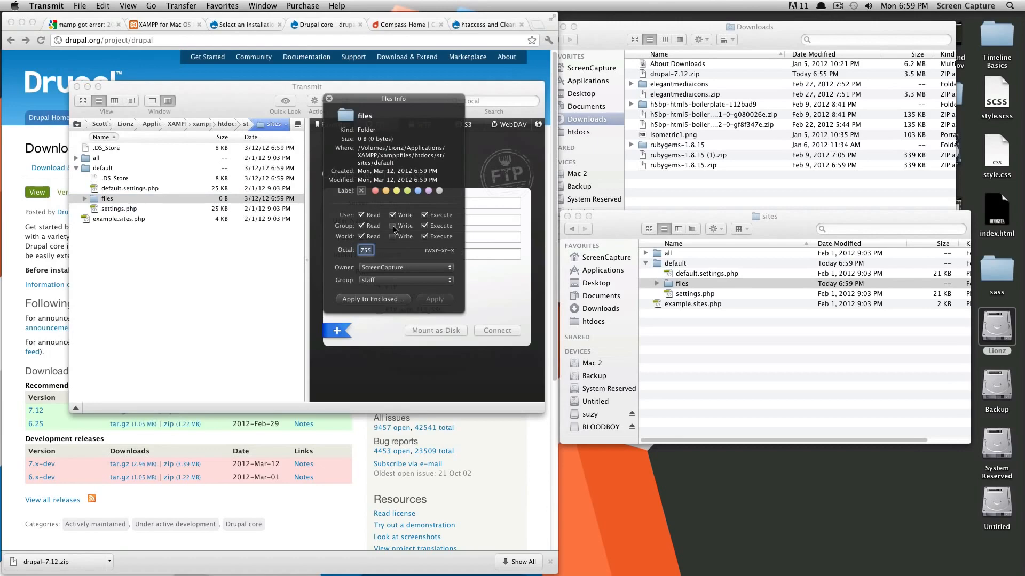
left_click(393, 237)
left_click(427, 300)
left_click(329, 99)
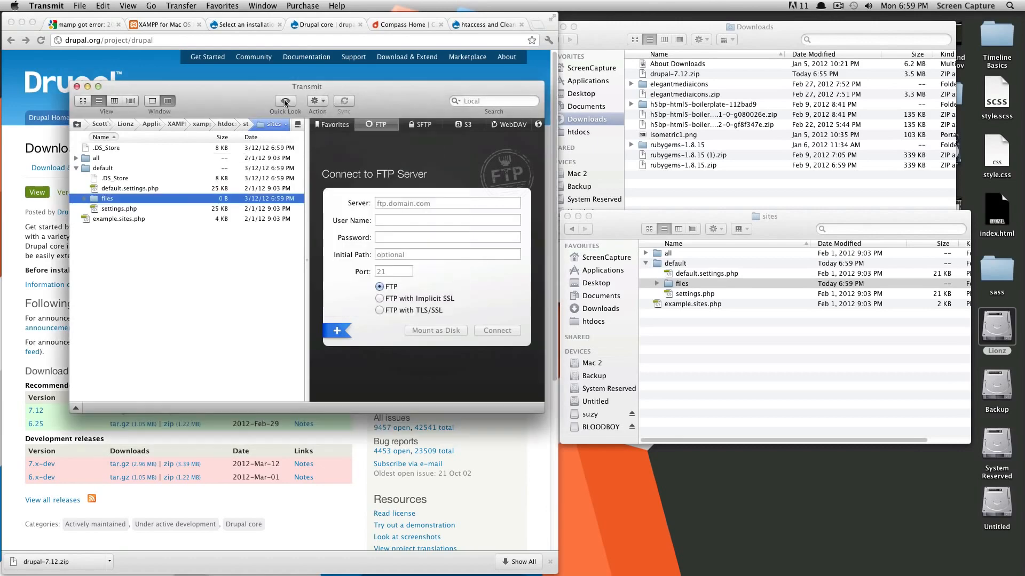
left_click(234, 69)
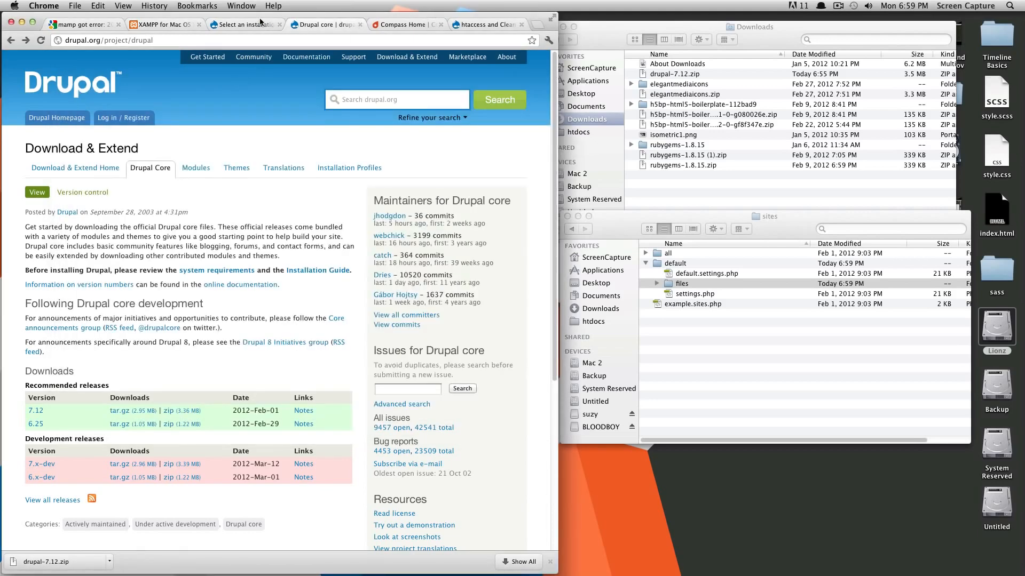
Step: On the localhost/st/install.php tab, continue the Drupal installer with the Standard profile
left_click(240, 26)
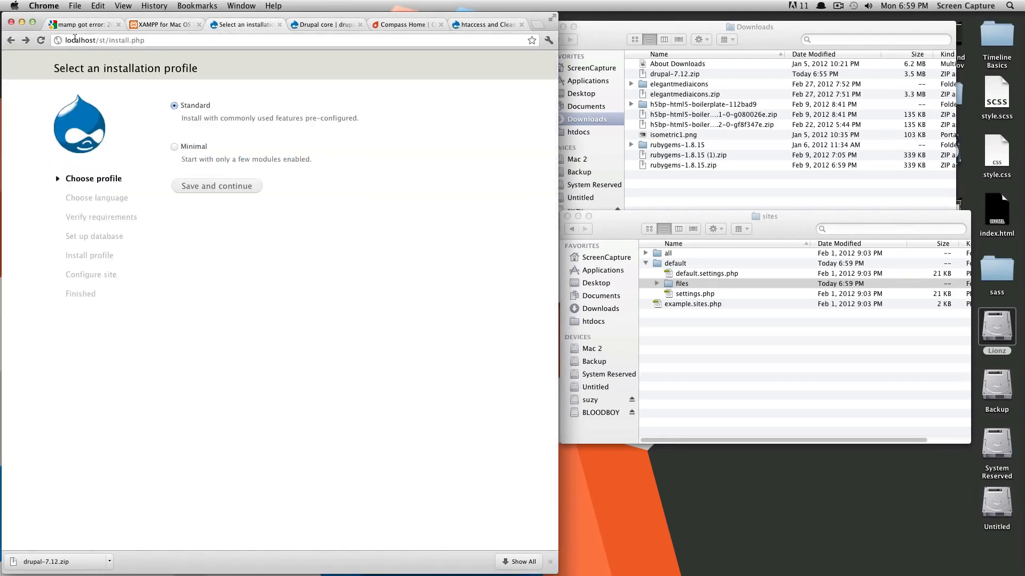
left_click_drag(64, 40, 106, 39)
left_click(105, 41)
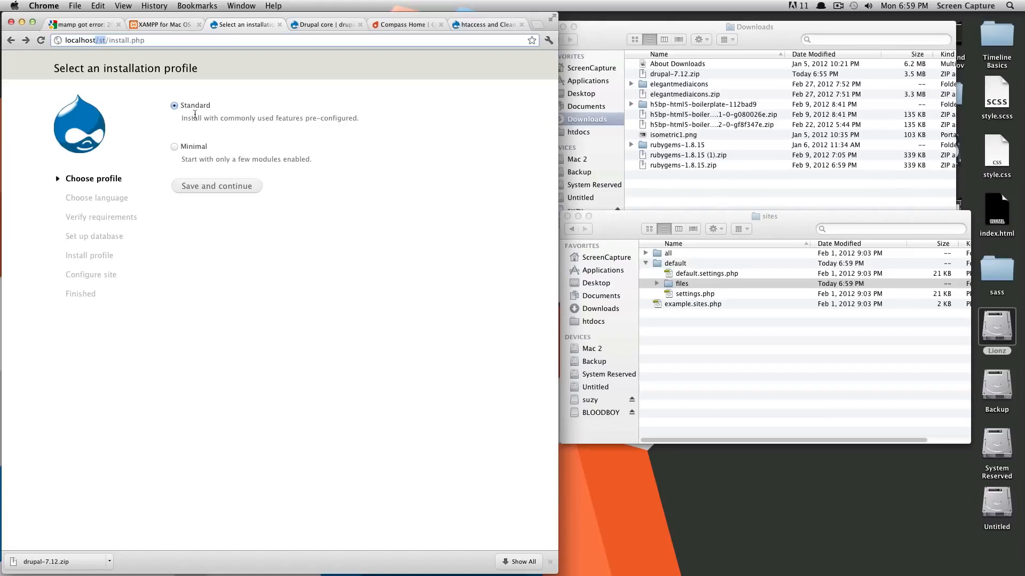
left_click(235, 187)
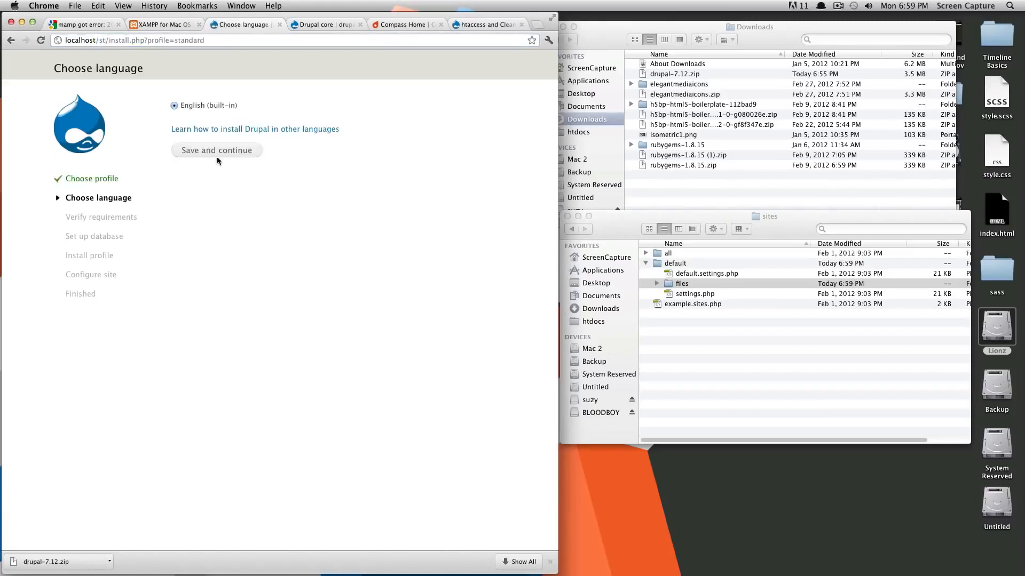
Step: Accept English, then submit database d7_st with username root and an empty password
left_click(220, 152)
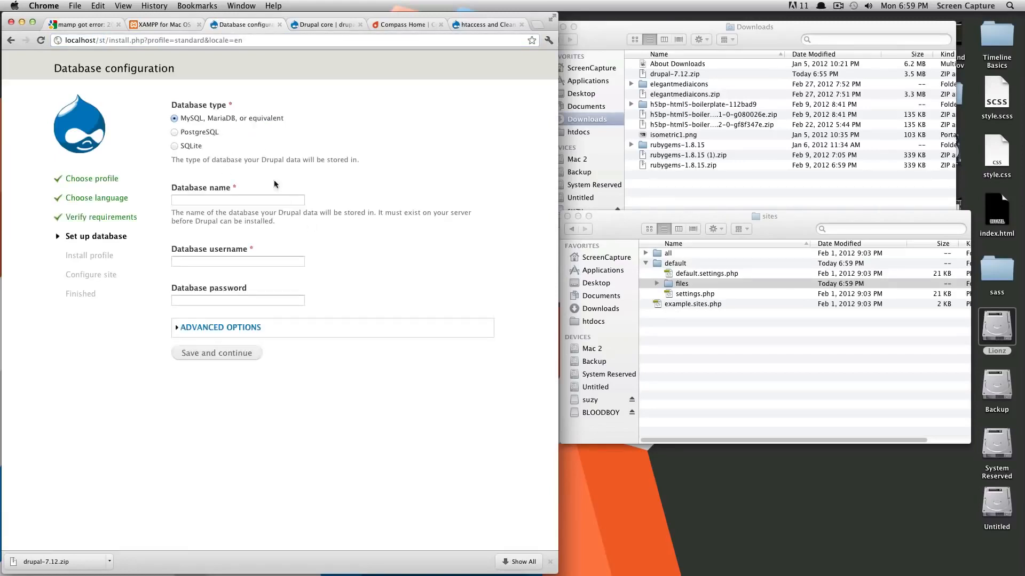
left_click(280, 200)
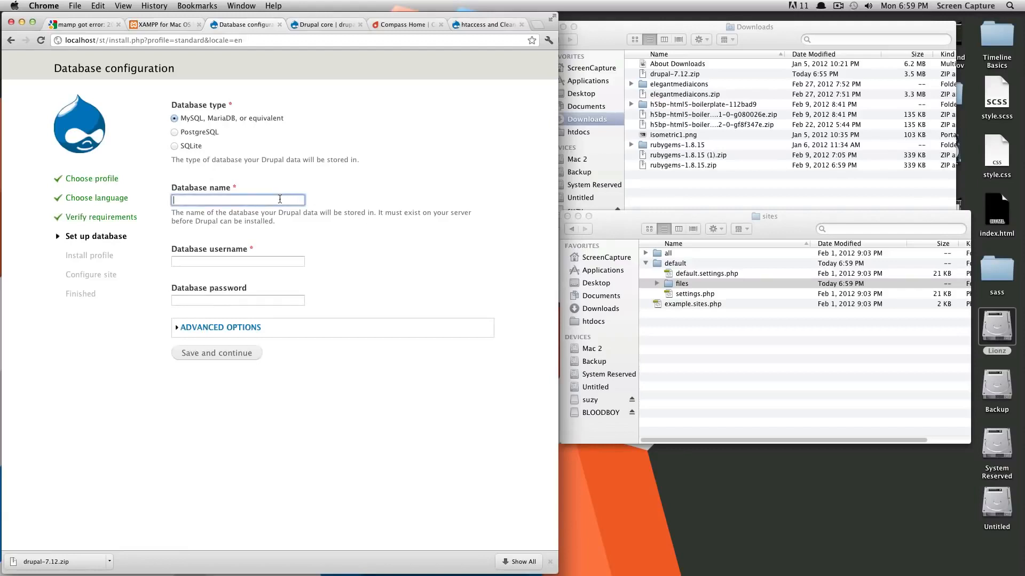
type("d7")
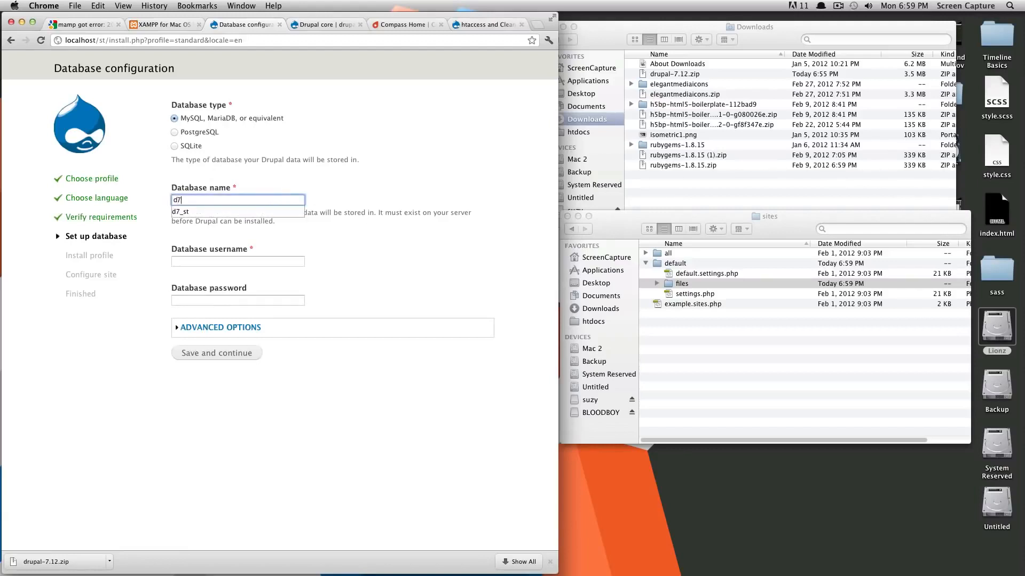
type("_st")
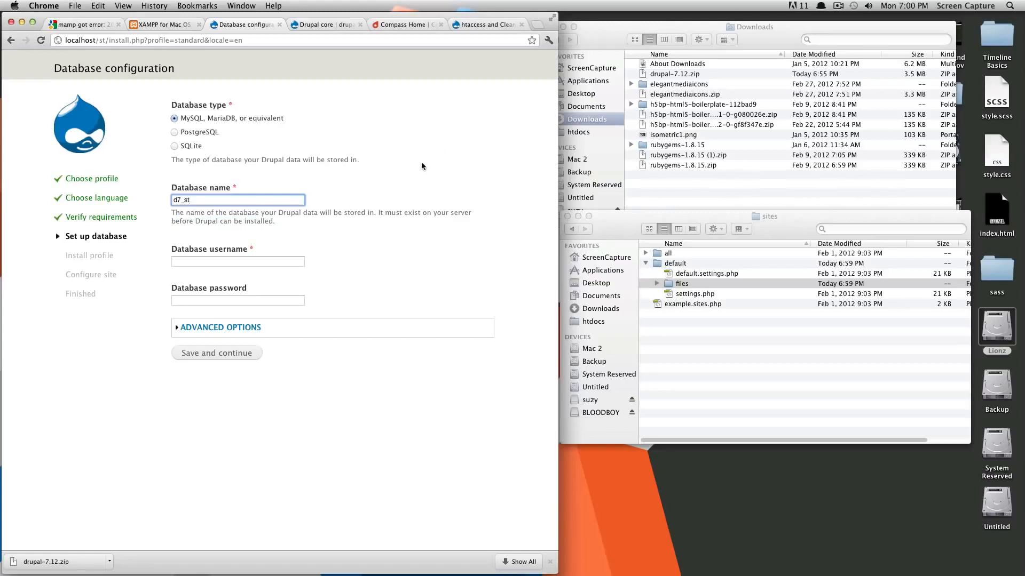
left_click(281, 261)
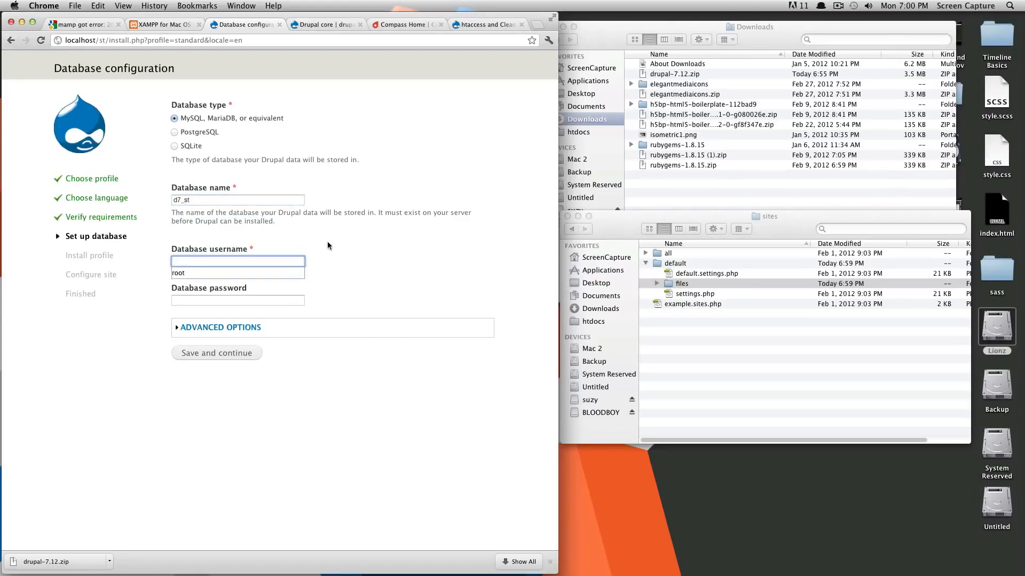
left_click(227, 274)
left_click(221, 300)
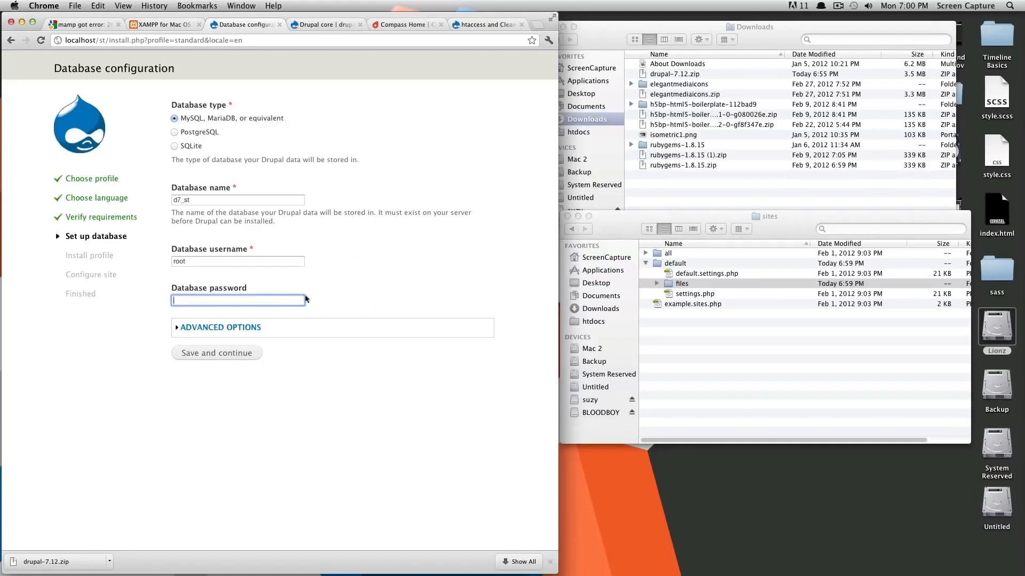
left_click(225, 254)
left_click(237, 301)
left_click(230, 356)
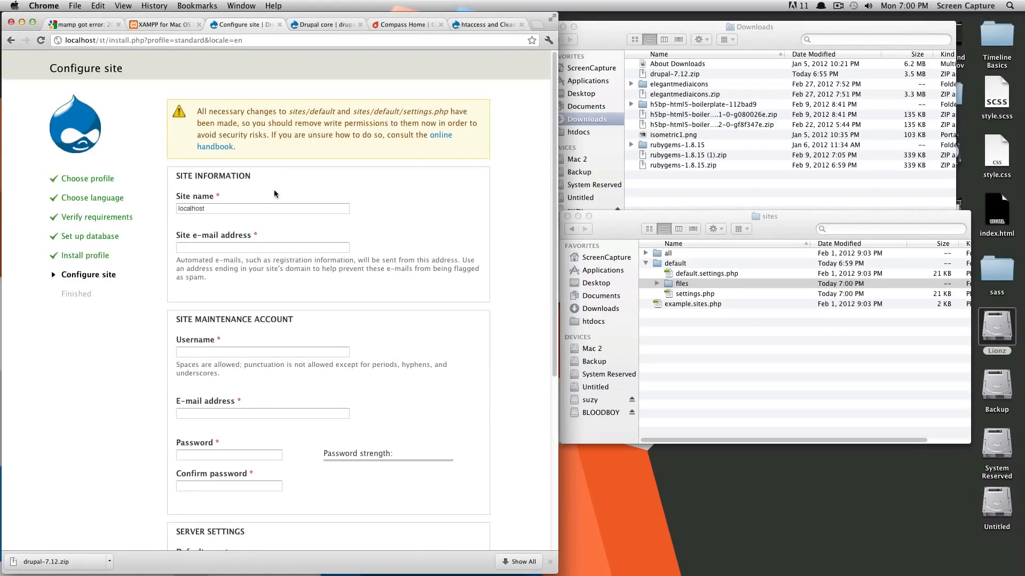
Step: Replace the default site name 'localhost' with the owner's full name from autocomplete
double_click(226, 209)
scroll(240, 219, "down", 2)
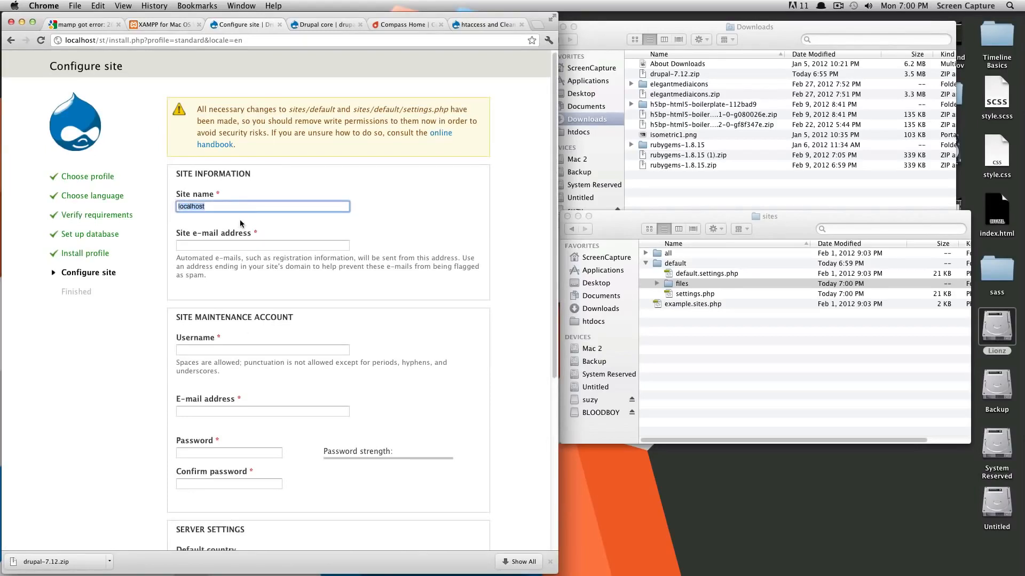
scroll(242, 219, "up", 1)
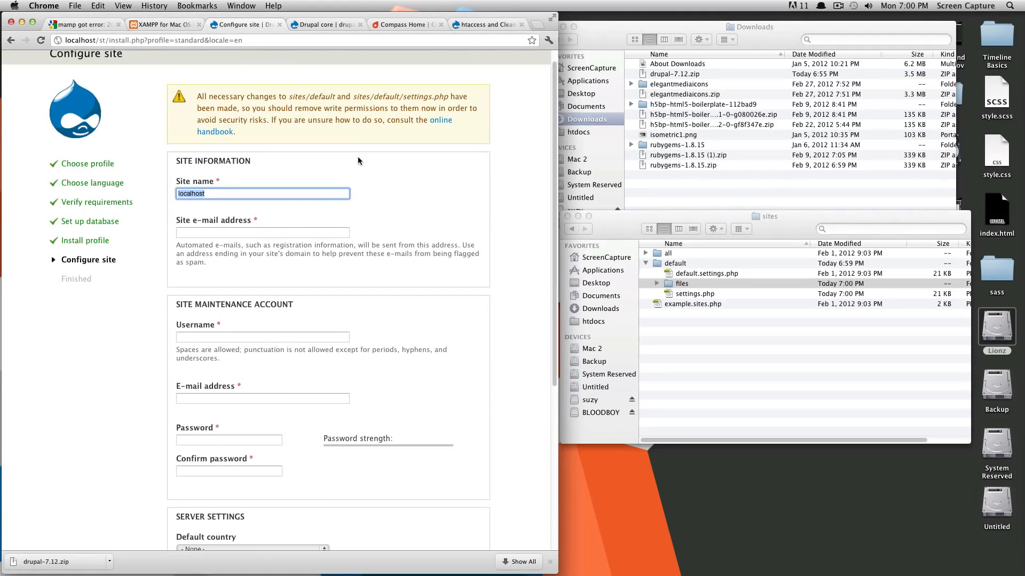
type("S")
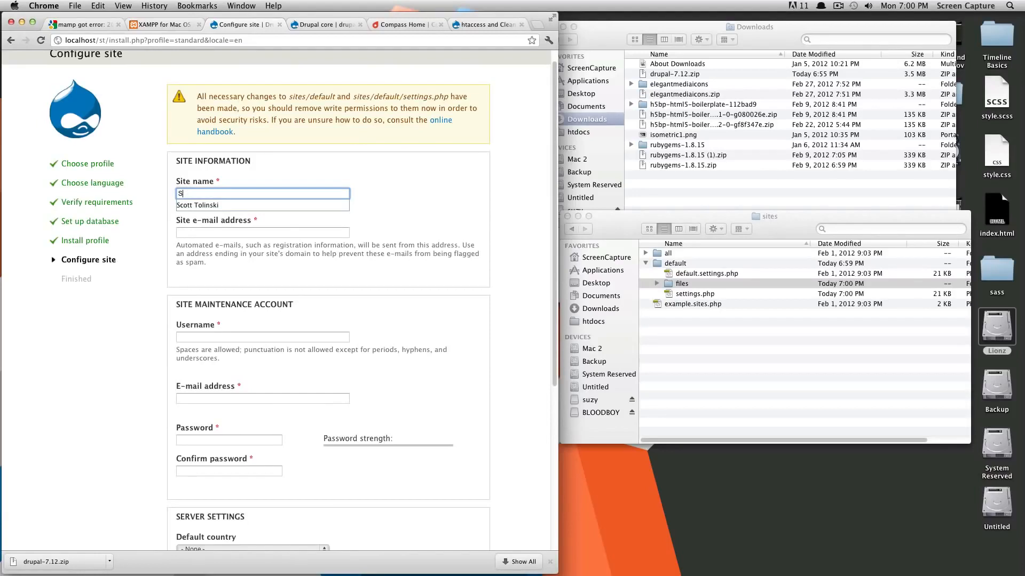
key("Down")
key("Return")
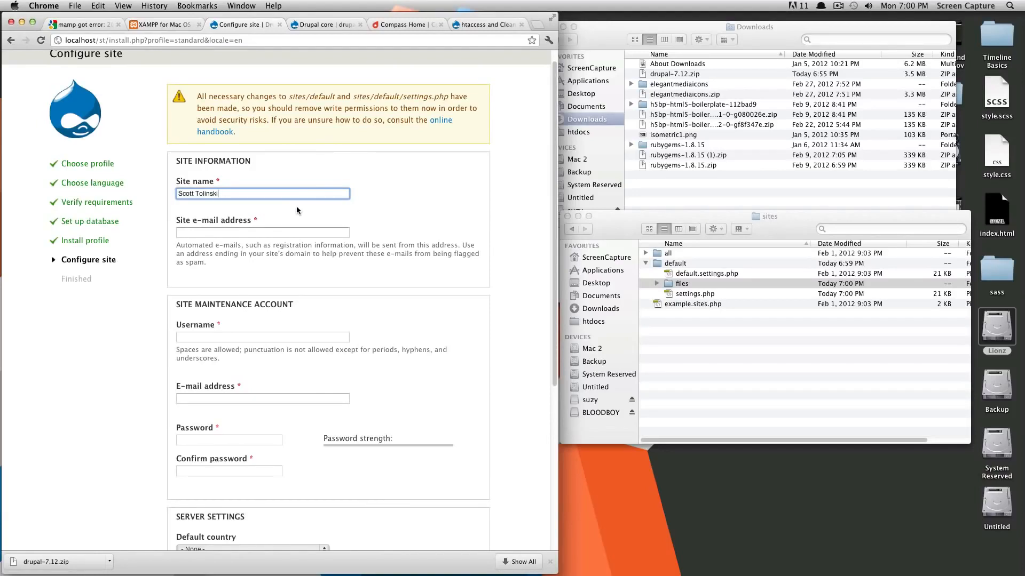
Step: Fill in the site e-mail address from the browser's suggested entry
left_click(291, 233)
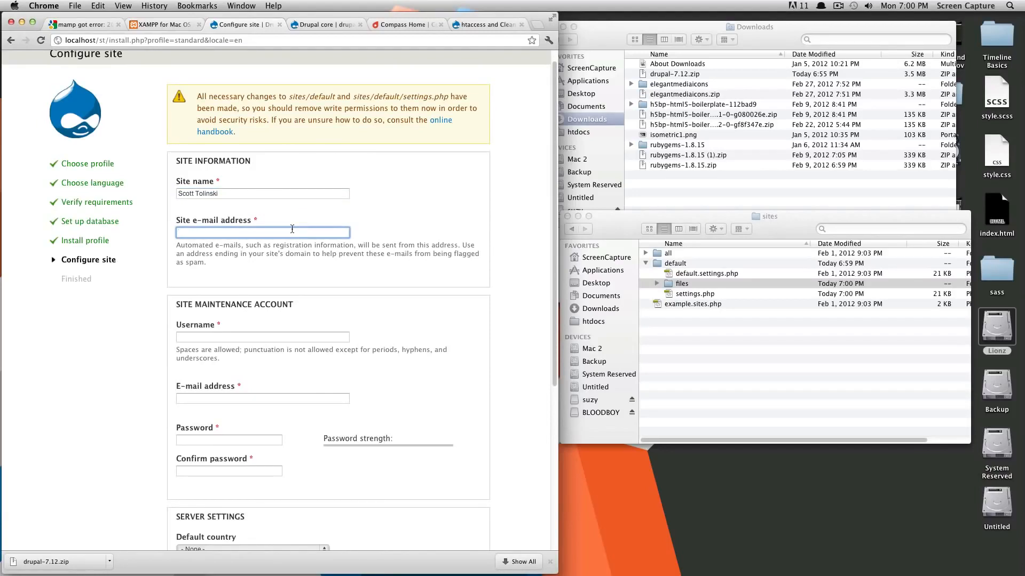
type("sc")
key("Down")
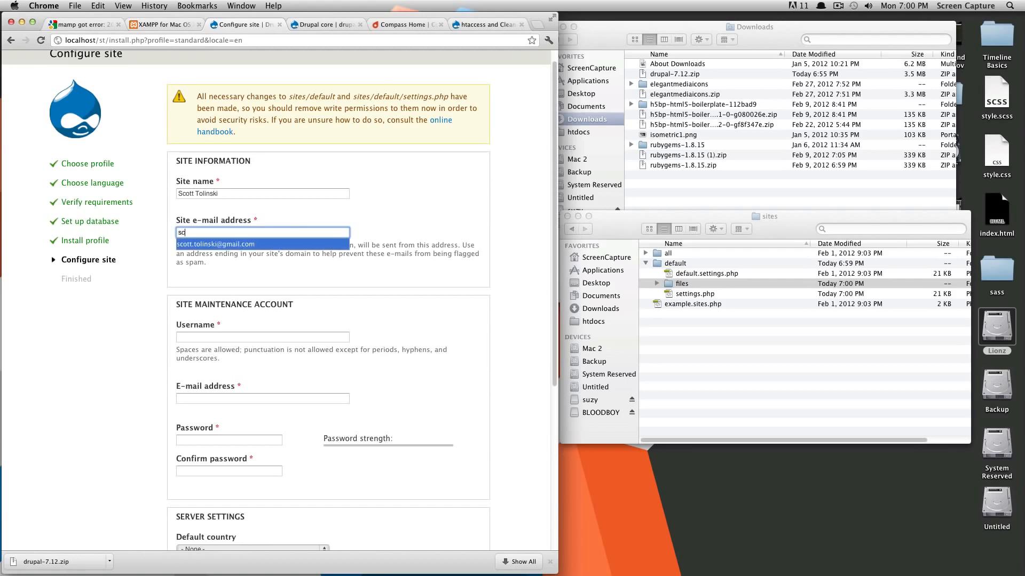
key("Return")
scroll(292, 268, "down", 5)
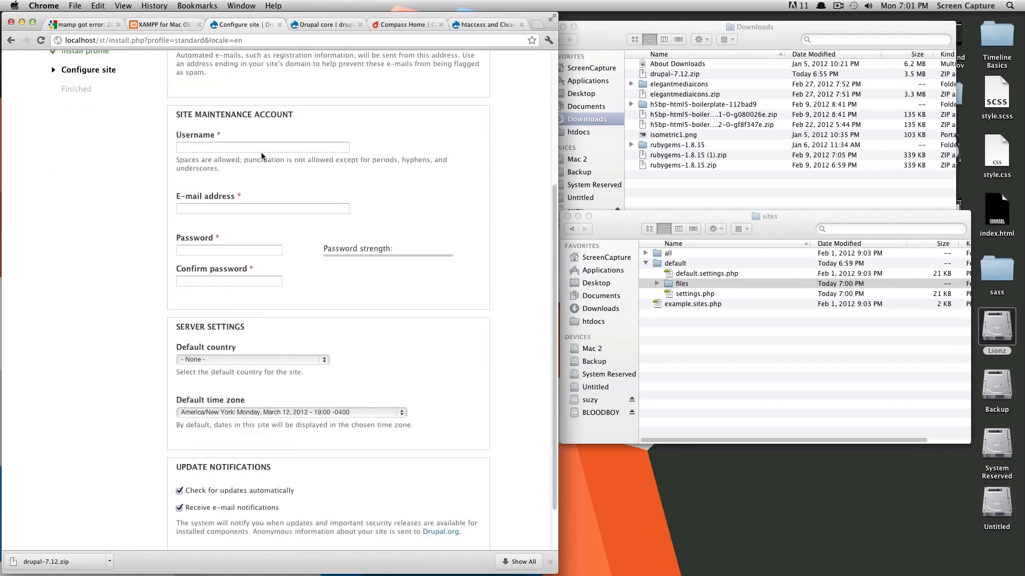
Step: Autofill maintenance username admin and its e-mail, then enter and confirm a strong password
left_click(252, 147)
left_click(241, 160)
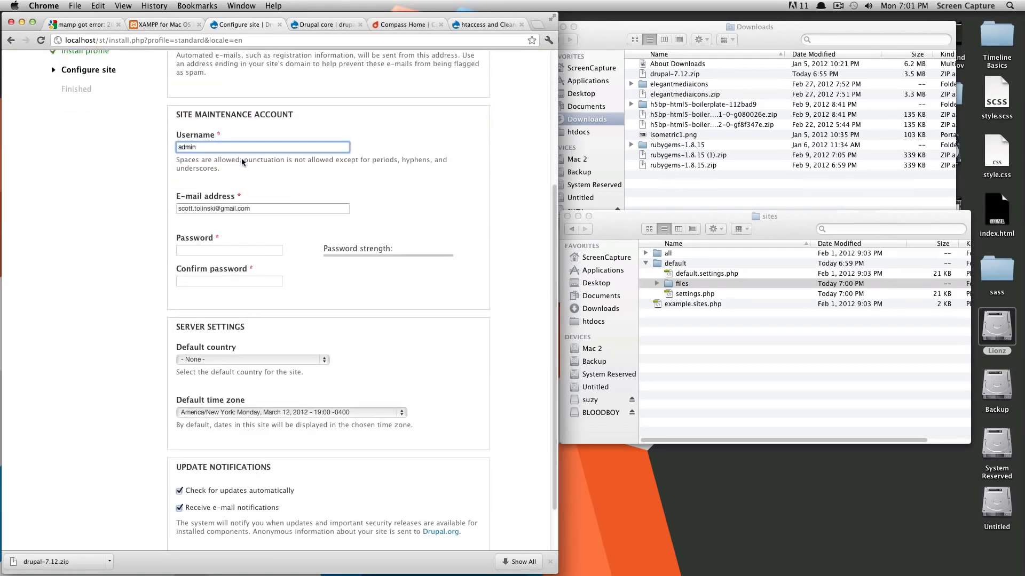
left_click(240, 250)
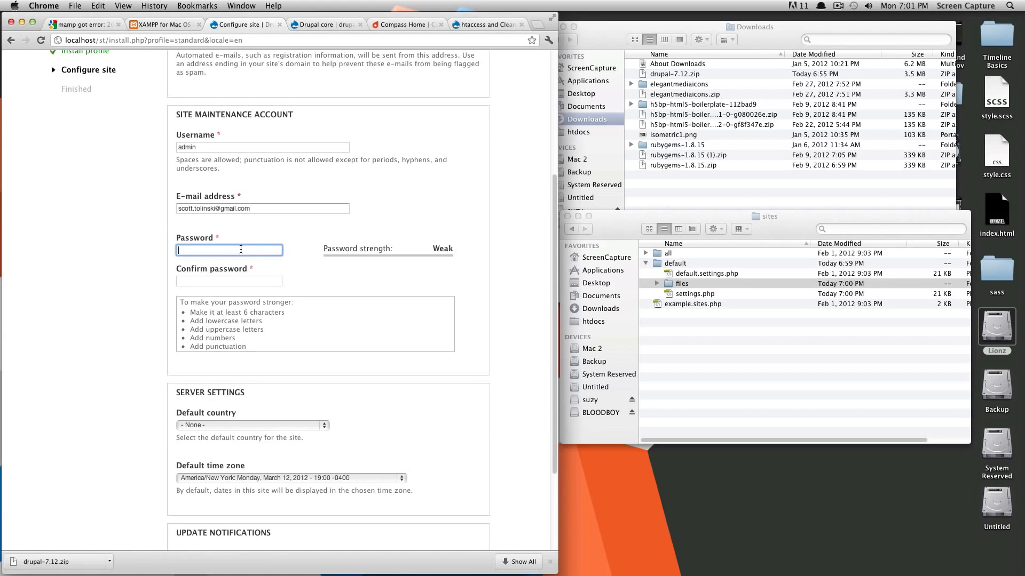
type("aA1")
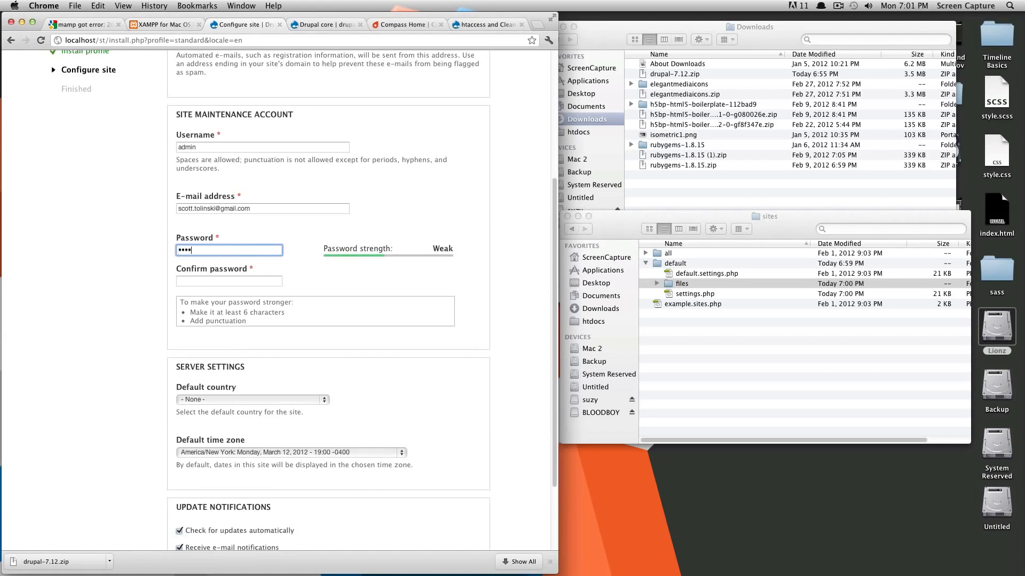
type("b2!")
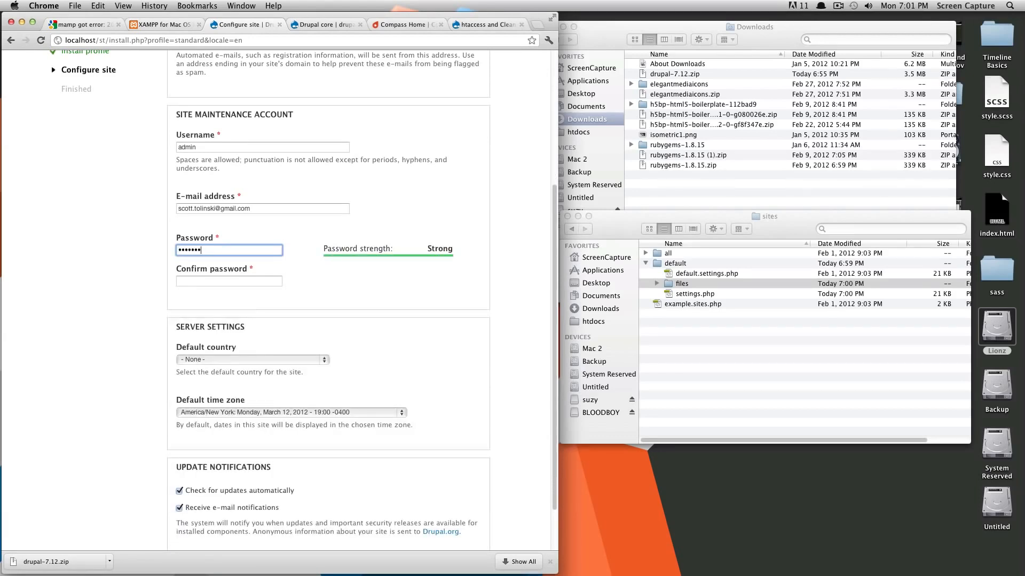
type("c3#")
key("Tab")
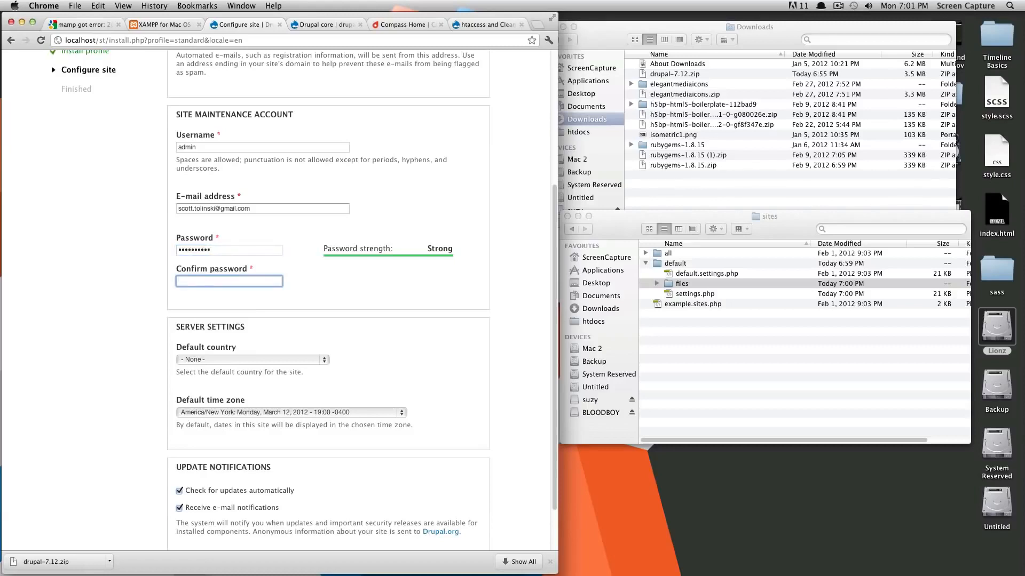
type("aA1b2!*")
key("BackSpace")
type("*")
Step: Choose United States as the default country
key("Tab")
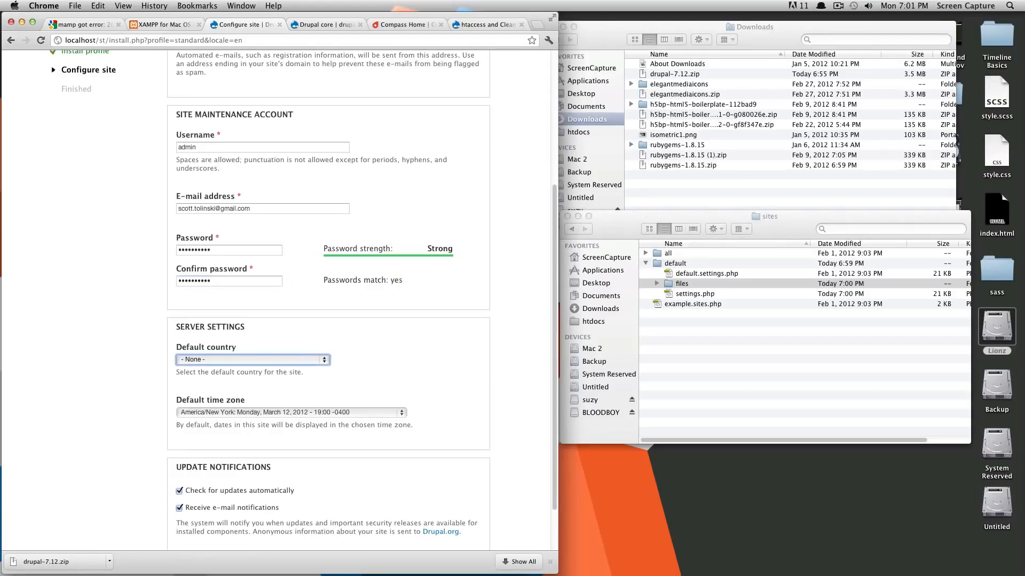
scroll(253, 350, "down", 2)
left_click(253, 312)
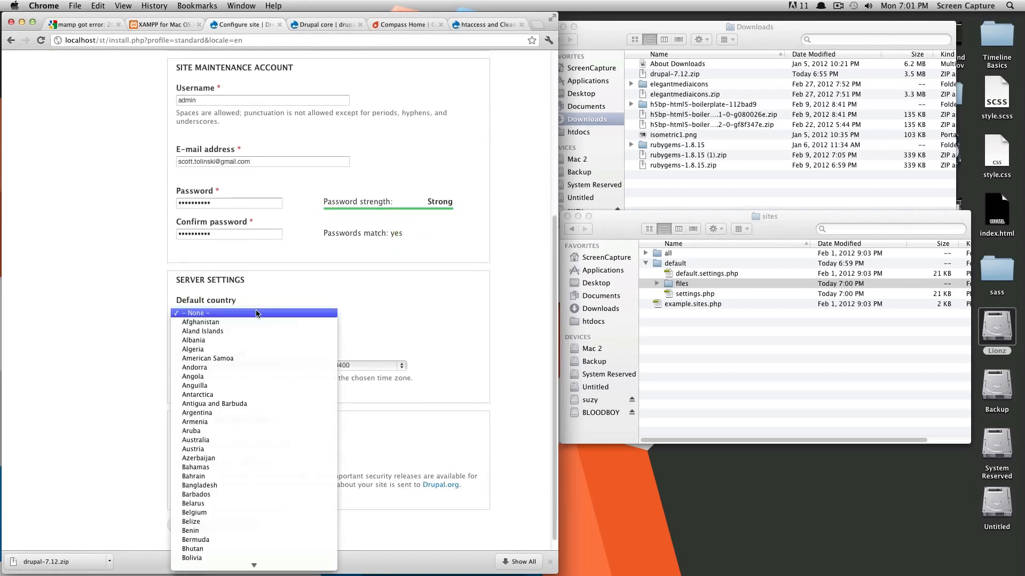
scroll(262, 426, "down", 15)
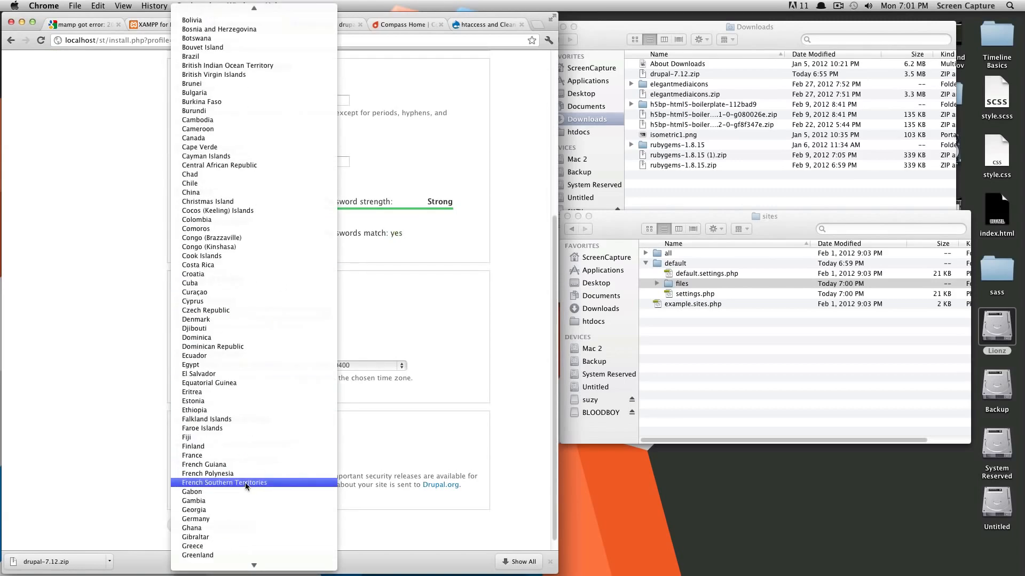
scroll(240, 529, "down", 3)
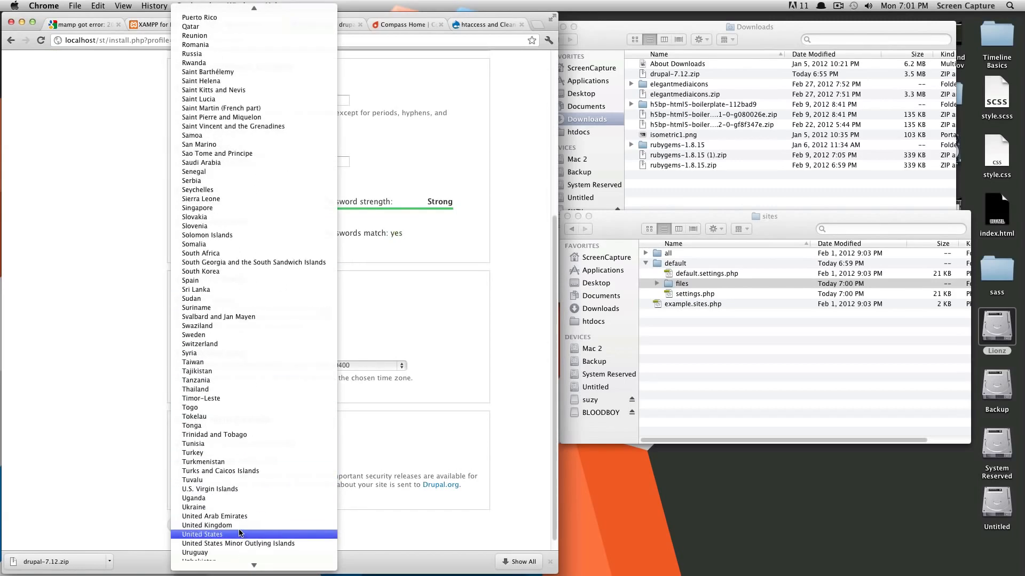
left_click(234, 536)
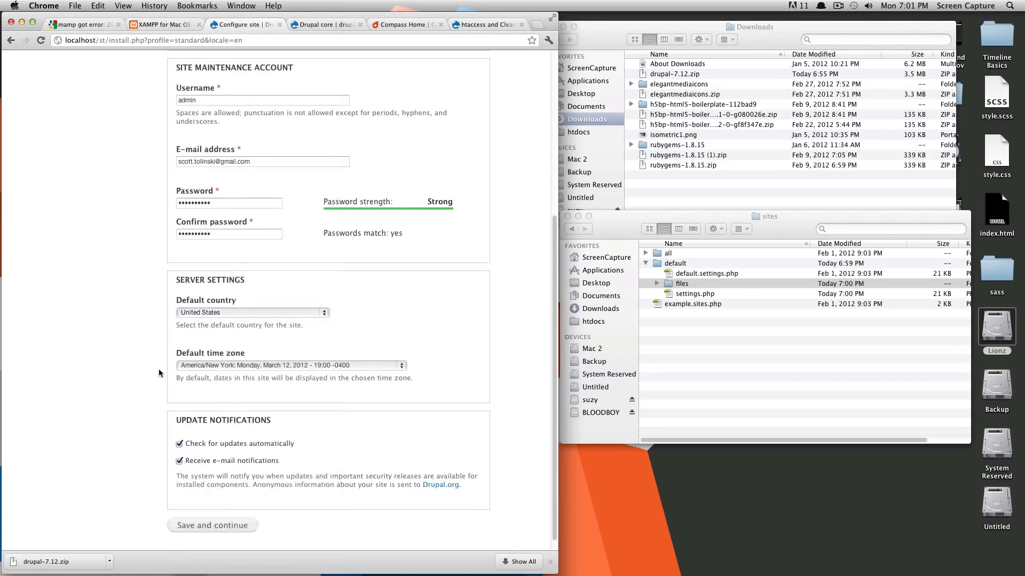
Step: Keep America/New York as the default time zone and submit the configuration form
left_click(397, 364)
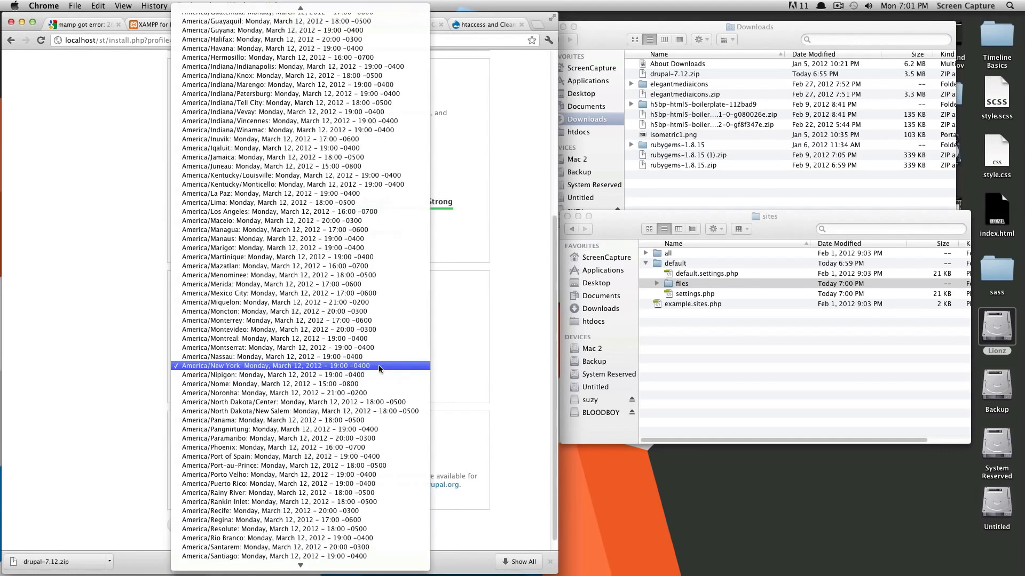
left_click(397, 365)
scroll(278, 442, "down", 1)
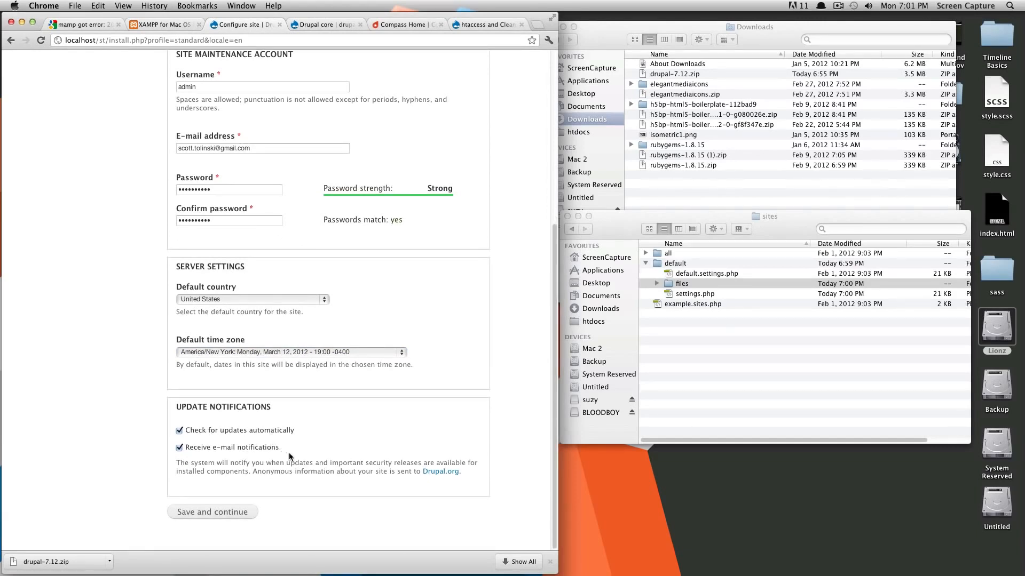
left_click(238, 515)
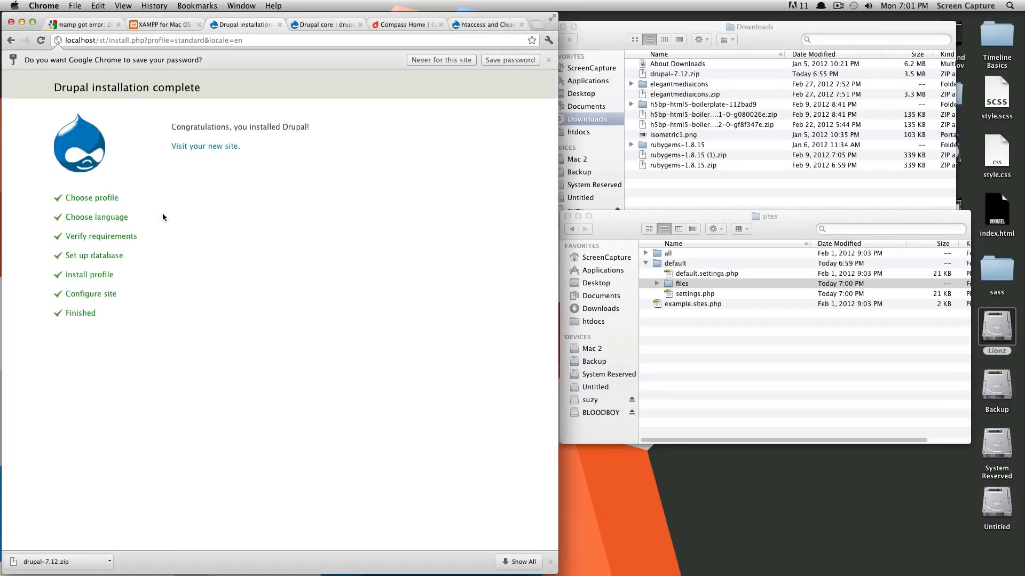
Step: Load the new Drupal site's front page at localhost/st from the installation complete page
left_click_drag(48, 110, 149, 294)
left_click(244, 326)
left_click(226, 148)
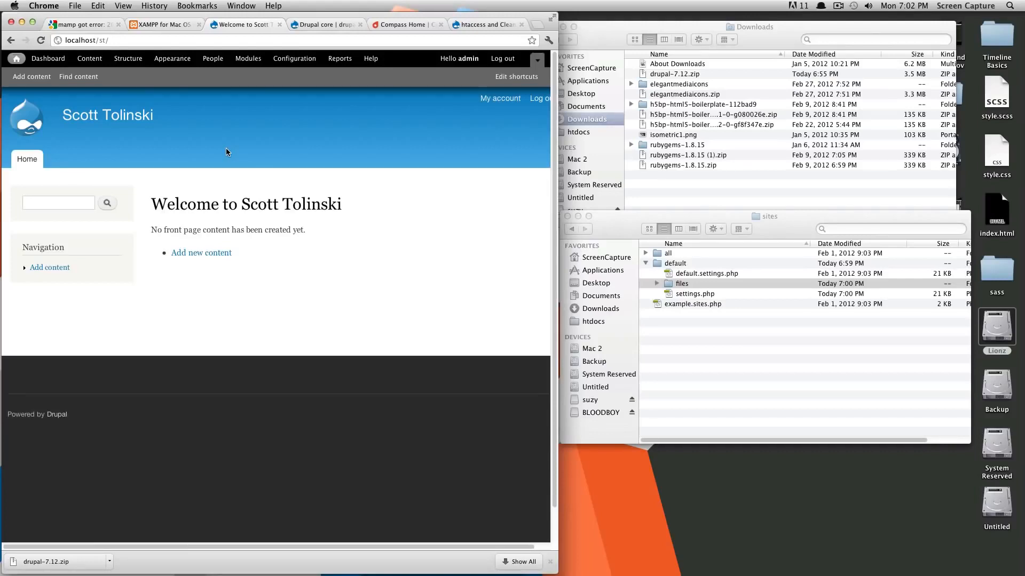
key("super+Tab")
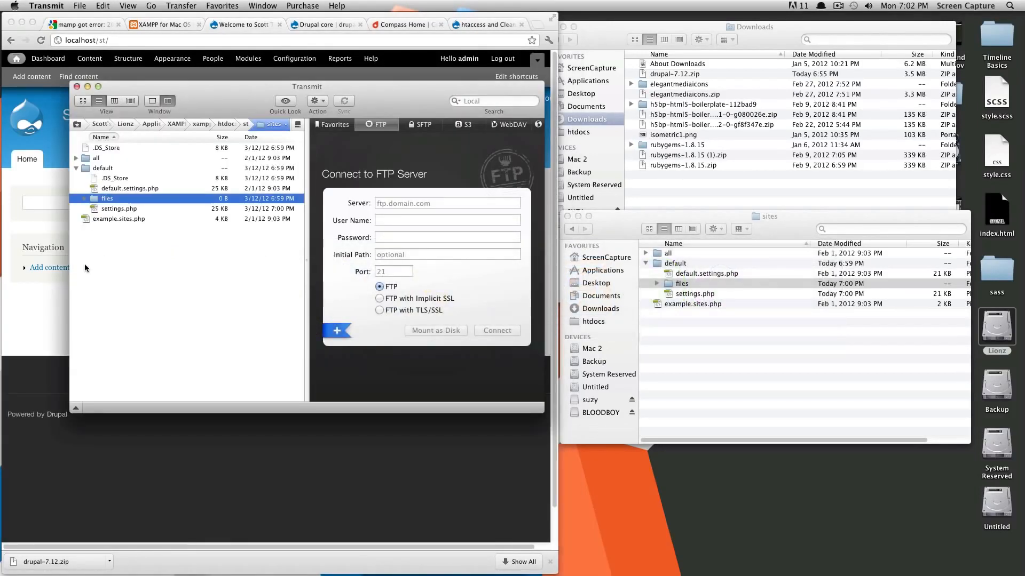
Step: In Transmit, remove Group Write from settings.php (back to 644), then return to Chrome
left_click(134, 210)
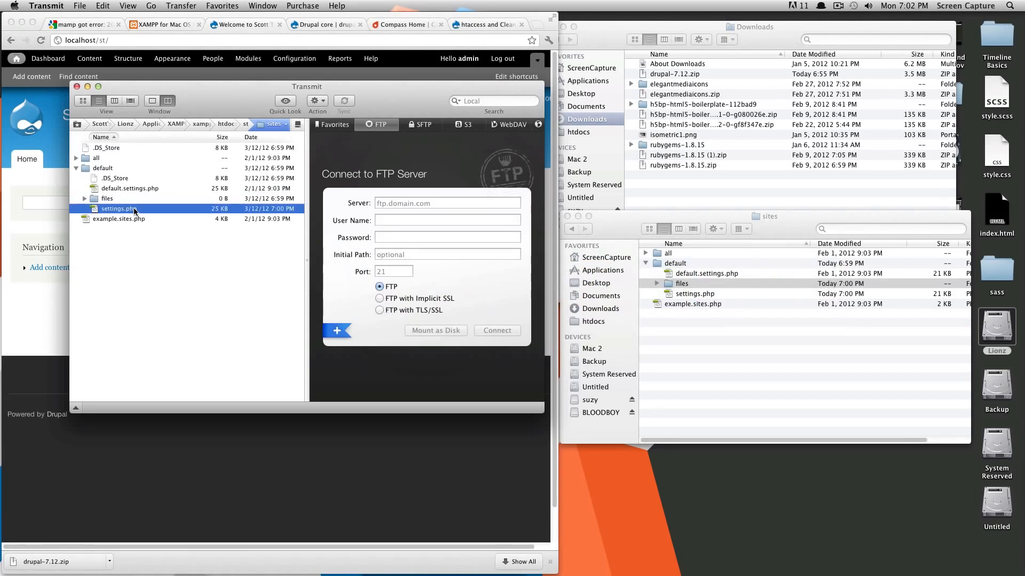
key("super+i")
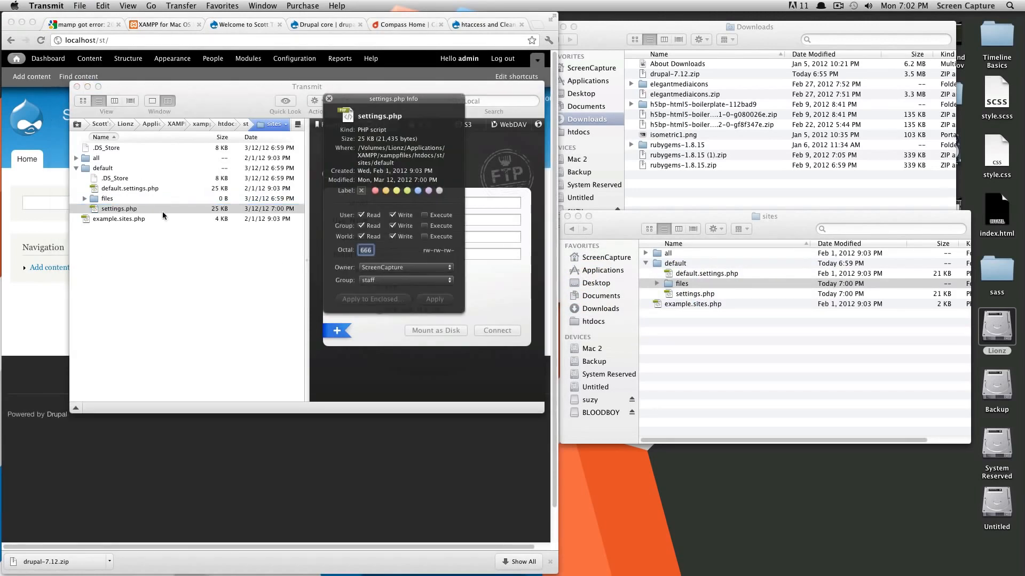
left_click(393, 225)
left_click(428, 299)
left_click(329, 98)
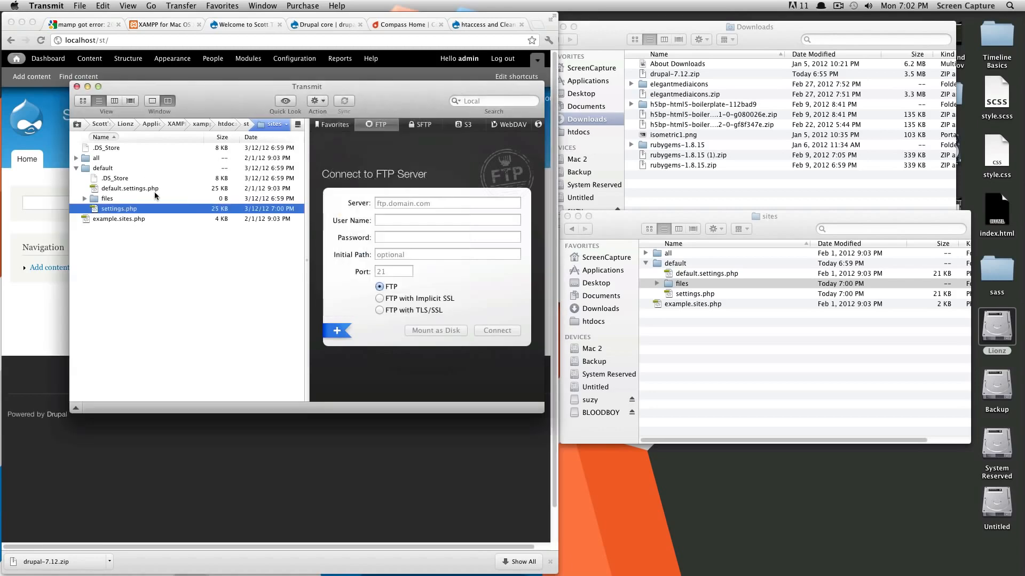
left_click(62, 277)
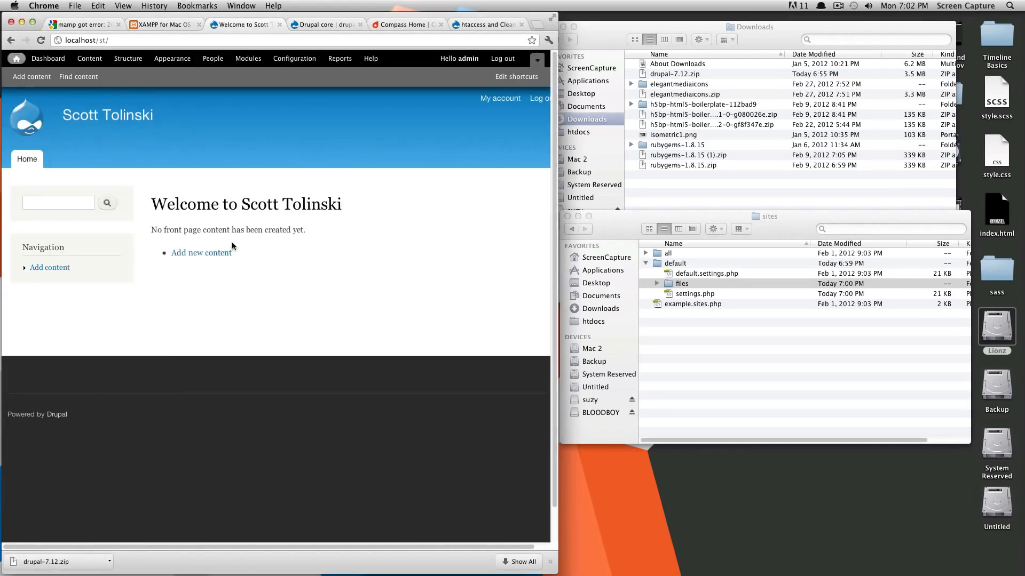